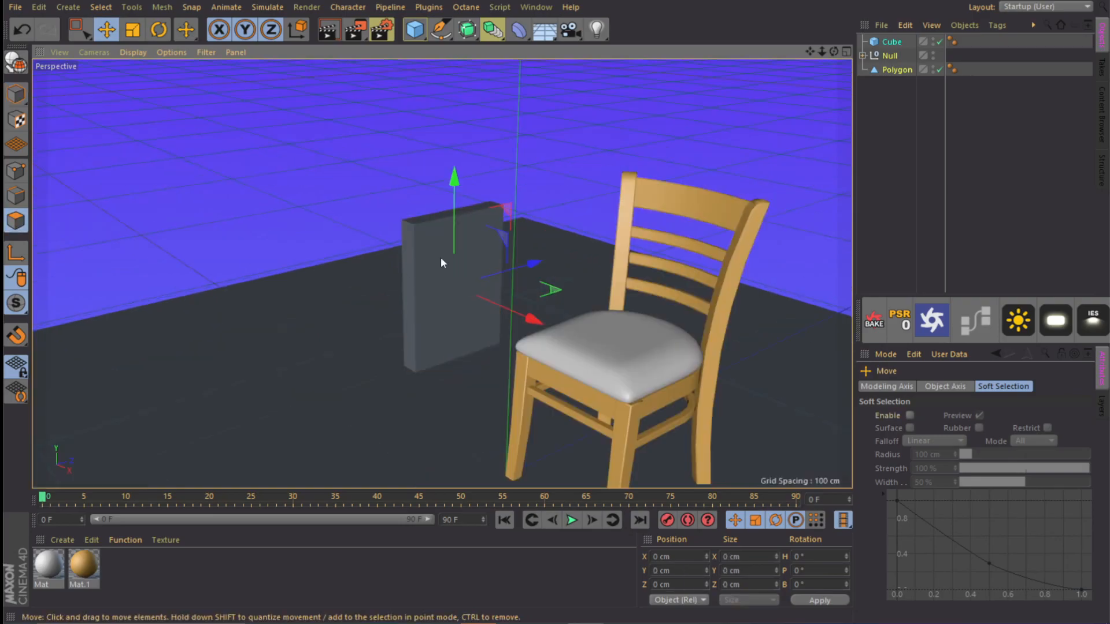
Step: Make the cube editable and switch the workspace to the BP - UV Edit layout
{"action": "left_click", "coordinate": [452, 255]}
{"action": "key", "text": "c"}
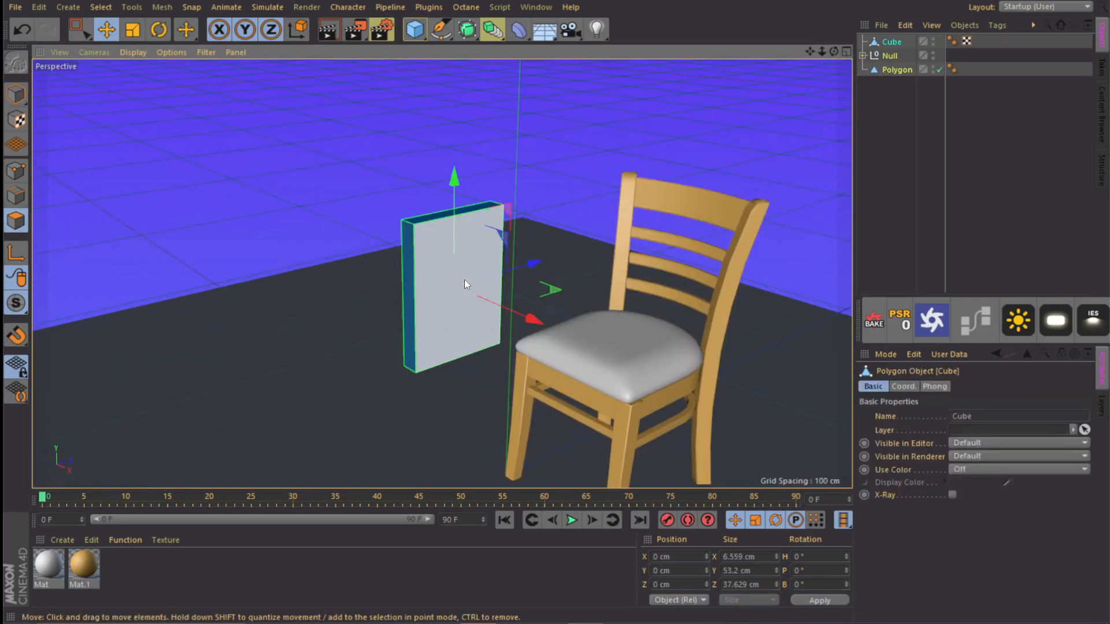
{"action": "left_click", "coordinate": [1032, 10]}
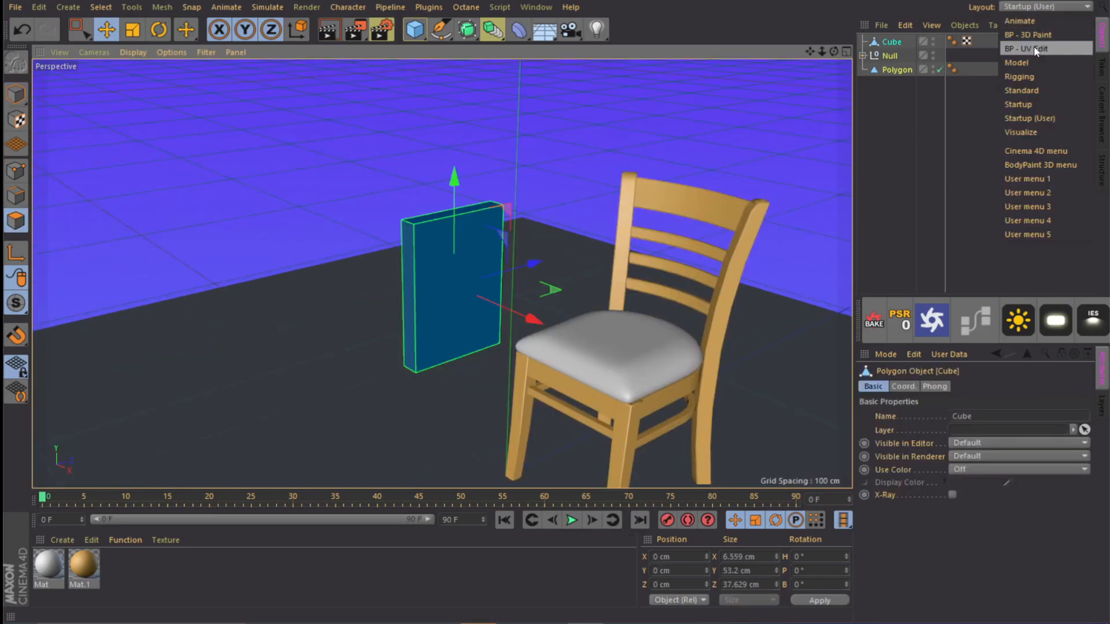
{"action": "left_click", "coordinate": [1035, 51]}
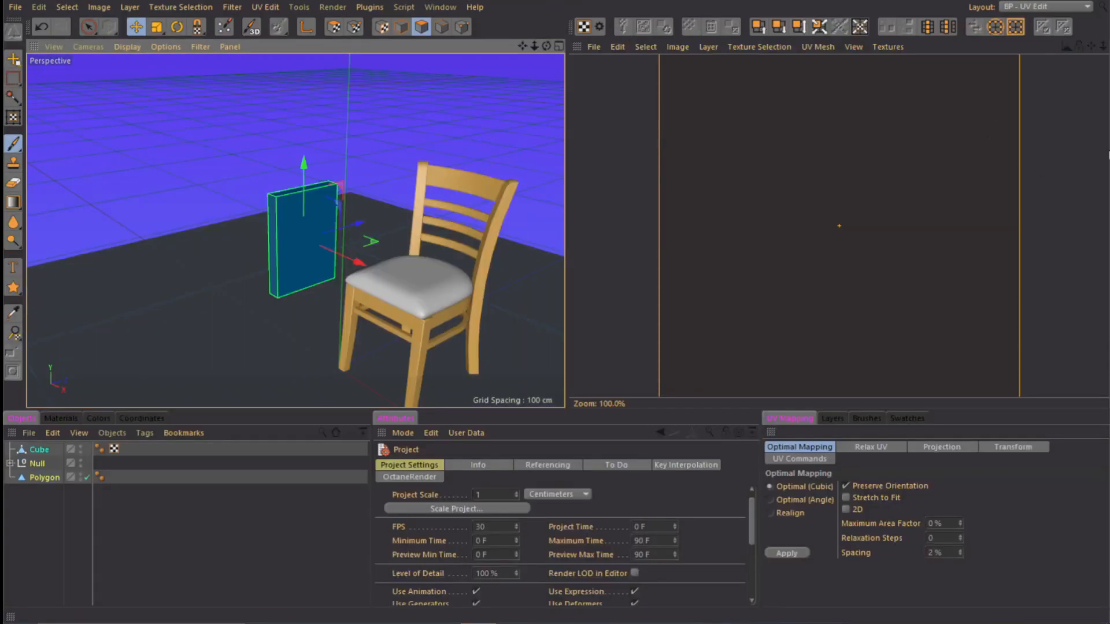
Step: Project the cube's UVs with the Box projection and replace them with a Frontal projection
{"action": "left_click", "coordinate": [942, 448]}
{"action": "left_click", "coordinate": [884, 501]}
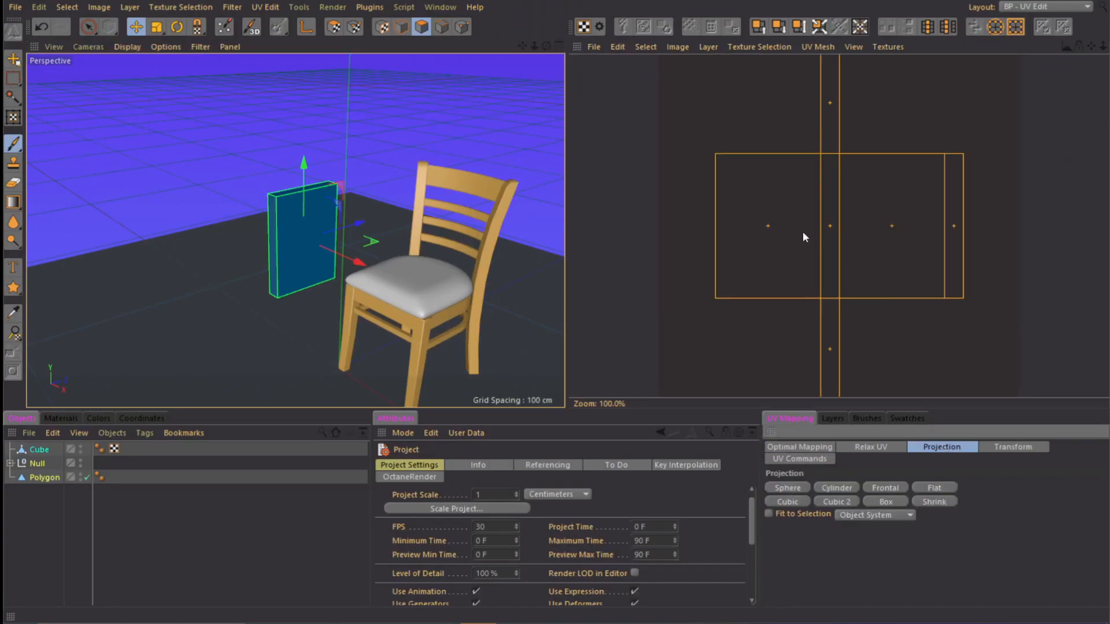
{"action": "left_click", "coordinate": [898, 489]}
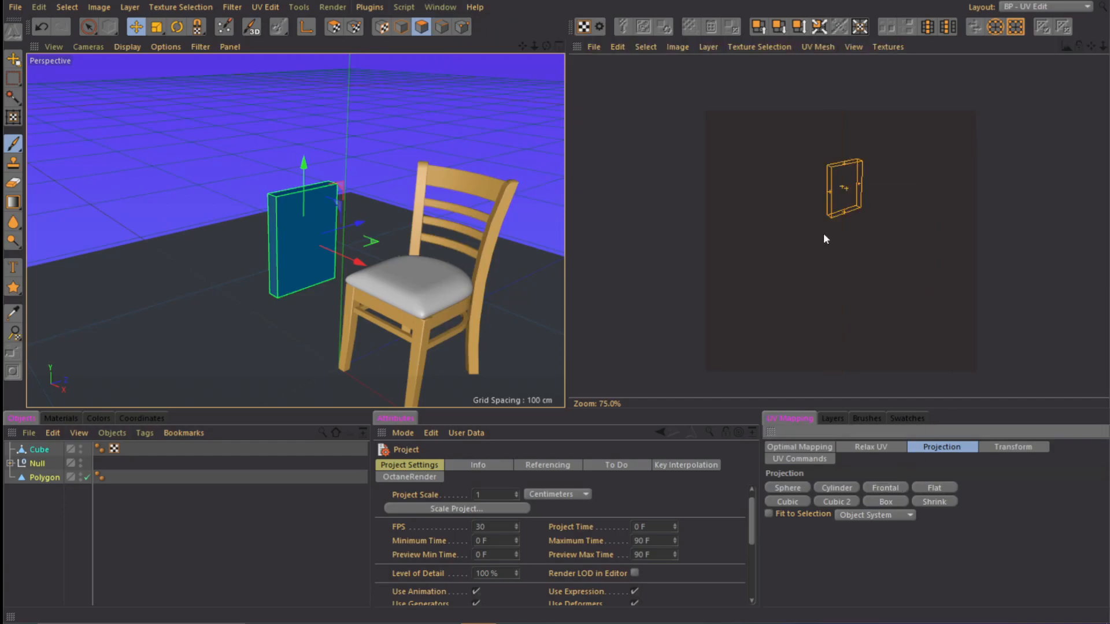
Step: Send the cube to RizomUV through the Rizom bridge plugin
{"action": "left_click", "coordinate": [370, 7]}
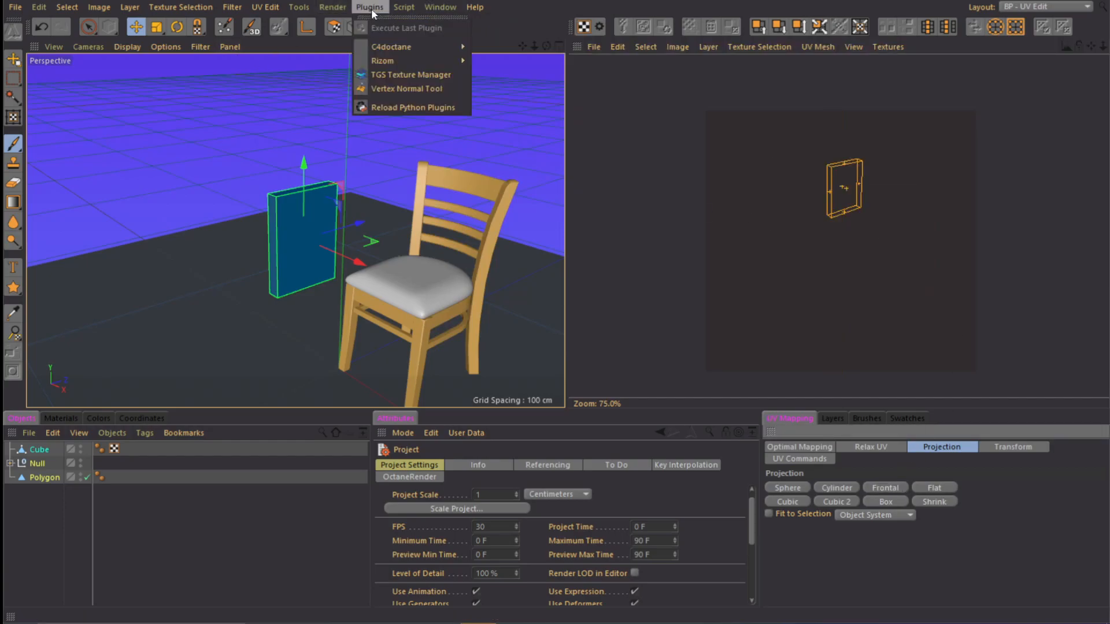
{"action": "mouse_move", "coordinate": [388, 61]}
{"action": "left_click", "coordinate": [510, 67]}
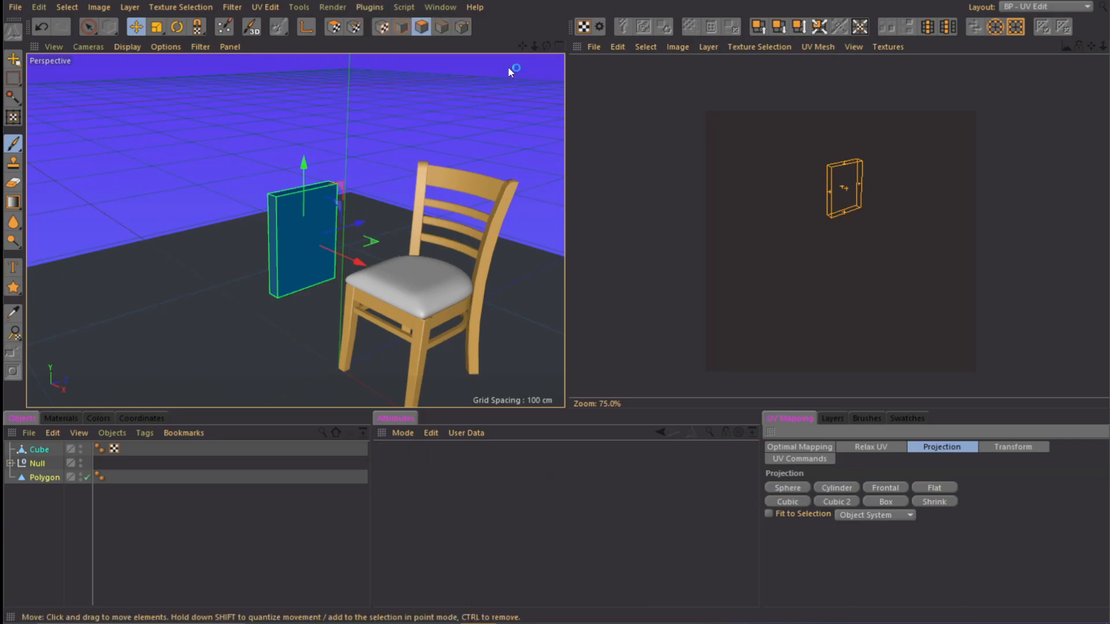
Step: Select seam edges around the cube's top and bottom faces and along one vertical corner in RizomUV
{"action": "double_click", "coordinate": [287, 278]}
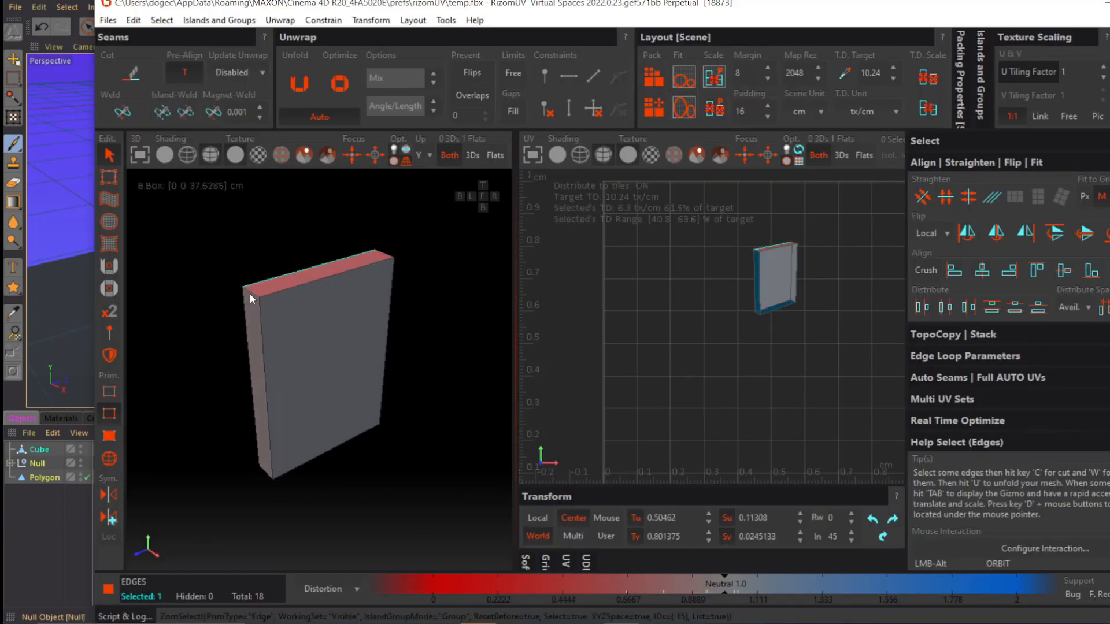
{"action": "left_click", "coordinate": [280, 476], "text": "shift"}
{"action": "left_click_drag", "start_coordinate": [390, 300], "coordinate": [457, 487], "text": "alt"}
{"action": "left_click", "coordinate": [456, 485], "text": "shift"}
{"action": "left_click_drag", "start_coordinate": [433, 408], "coordinate": [209, 263], "text": "alt"}
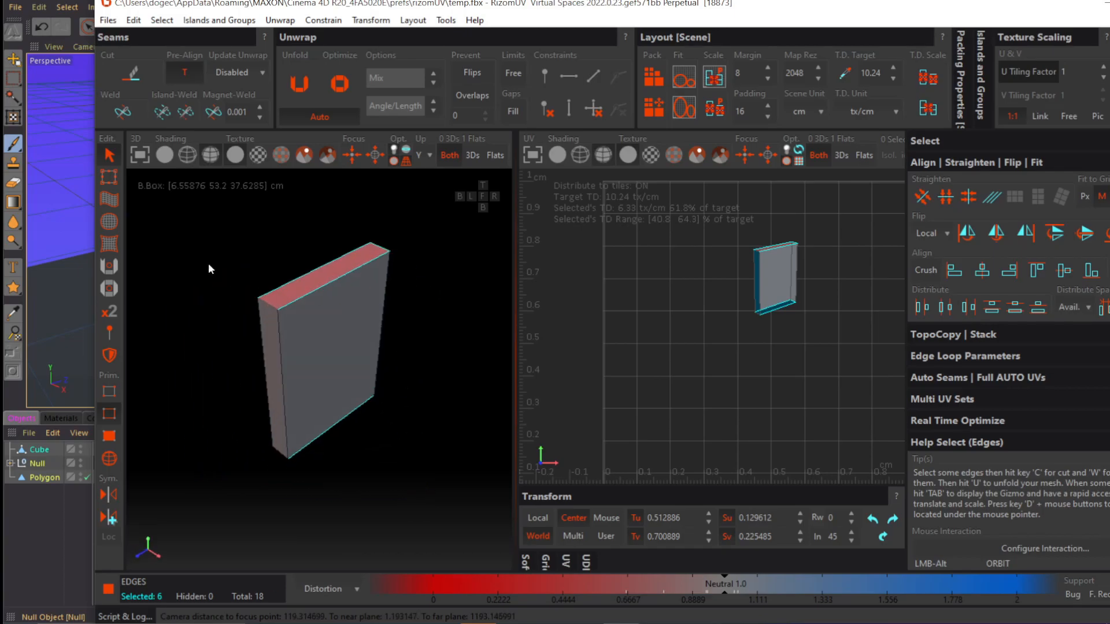
{"action": "left_click", "coordinate": [261, 346], "text": "shift"}
{"action": "left_click_drag", "start_coordinate": [324, 352], "coordinate": [312, 362], "text": "alt"}
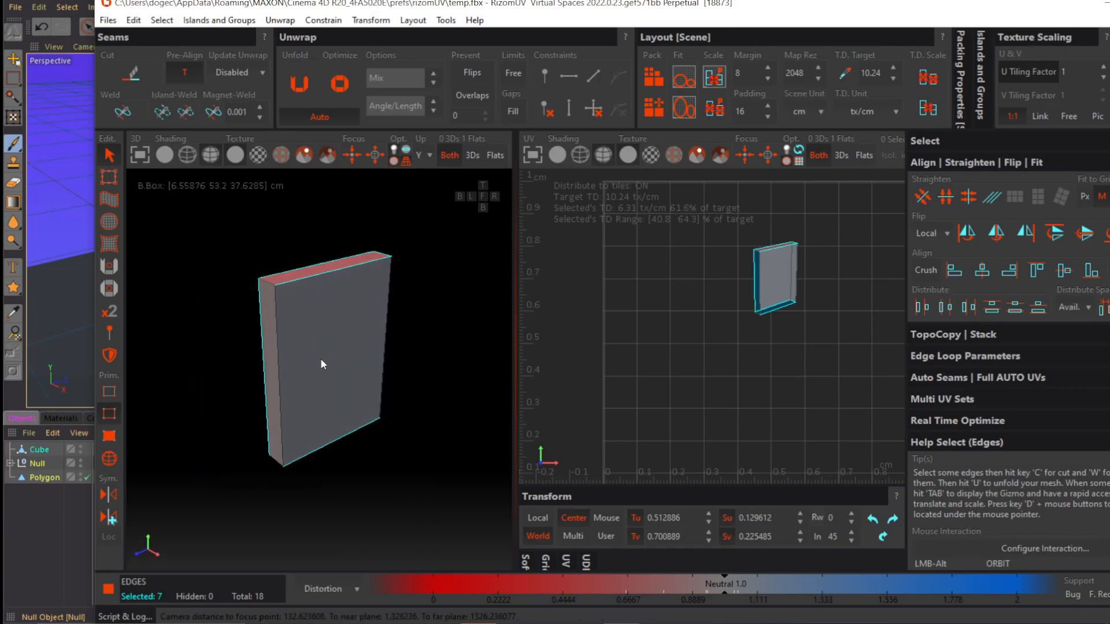
Step: Cut the selected seams, and unfold and pack the cube's UVs
{"action": "key", "text": "ctrl+a"}
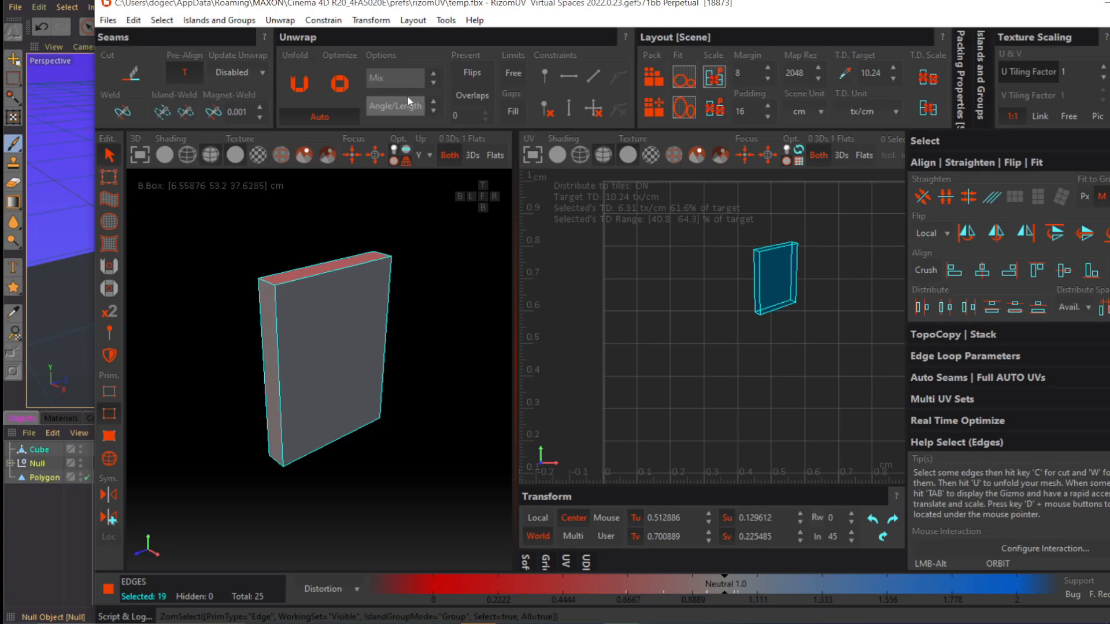
{"action": "left_click", "coordinate": [299, 84]}
{"action": "left_click", "coordinate": [660, 80]}
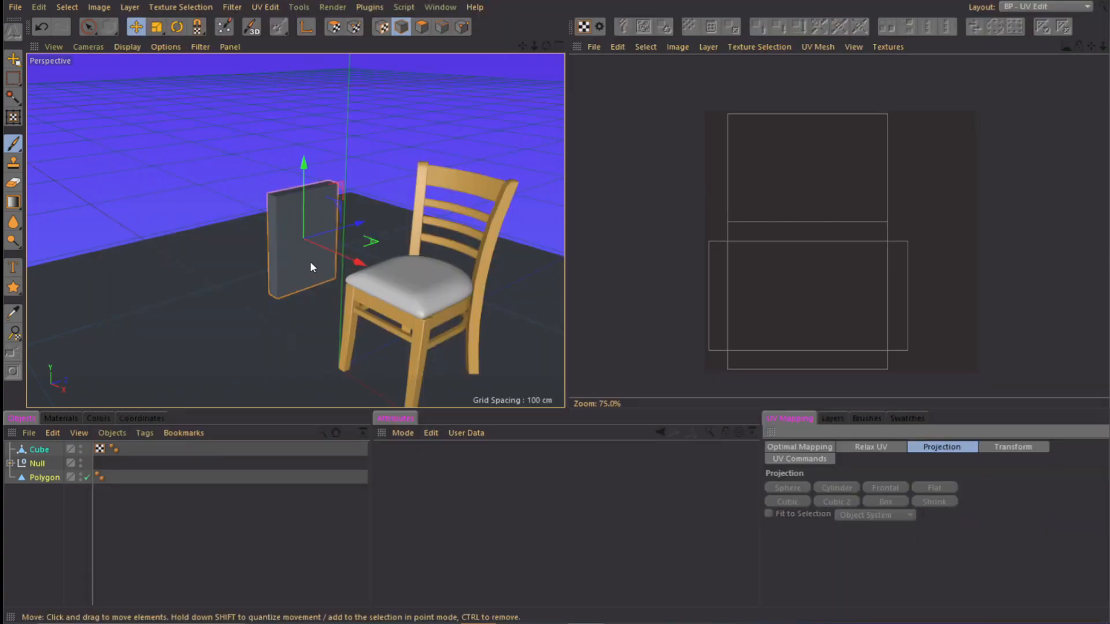
Step: Bevel the edges of the narrow vertical board slightly in Cinema 4D, using Chamfer mode with Fixed Distance offset
{"action": "left_click_drag", "start_coordinate": [315, 258], "coordinate": [372, 276], "text": "alt"}
{"action": "scroll", "coordinate": [307, 283], "scroll_direction": "up", "scroll_amount": 3}
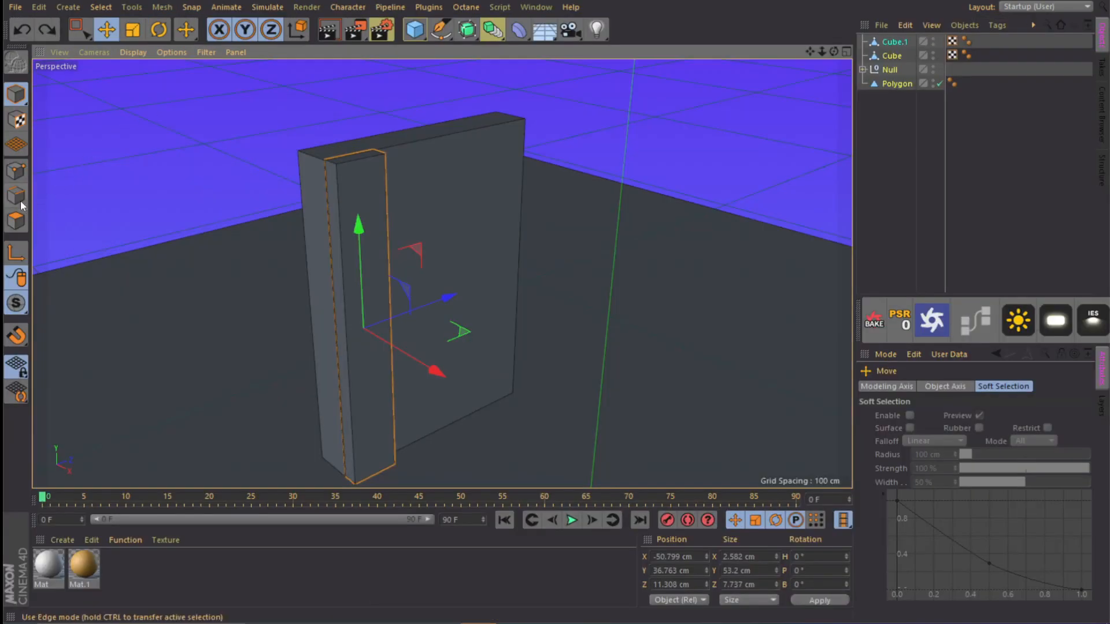
{"action": "left_click", "coordinate": [16, 196]}
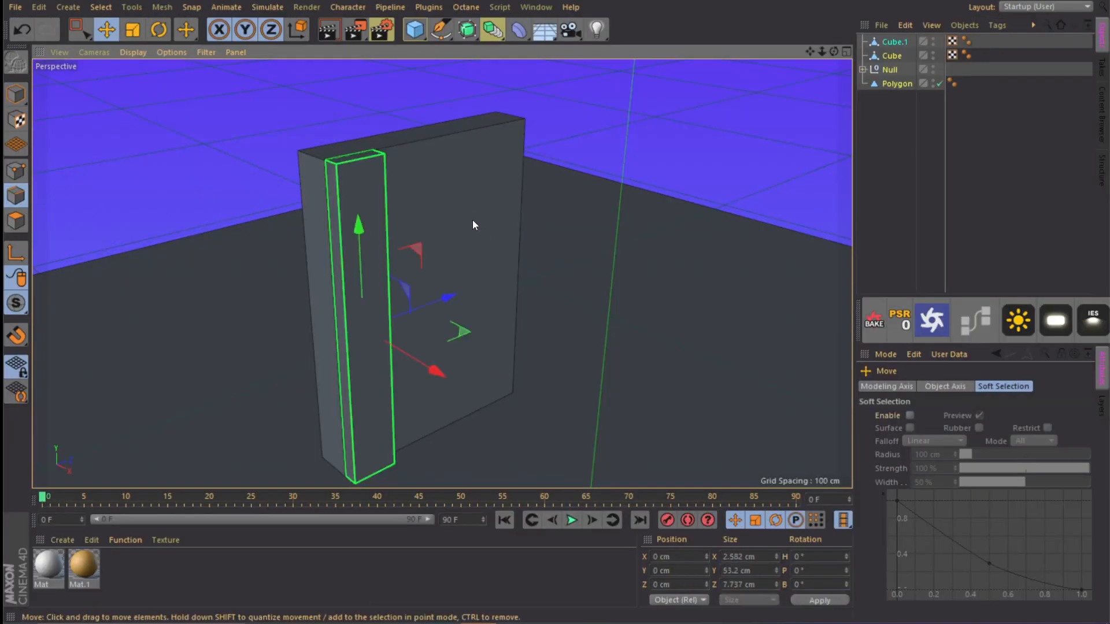
{"action": "key", "text": "m"}
{"action": "key", "text": "s"}
{"action": "scroll", "coordinate": [317, 141], "scroll_direction": "up", "scroll_amount": 4}
{"action": "left_click_drag", "start_coordinate": [493, 159], "coordinate": [380, 240], "text": "alt"}
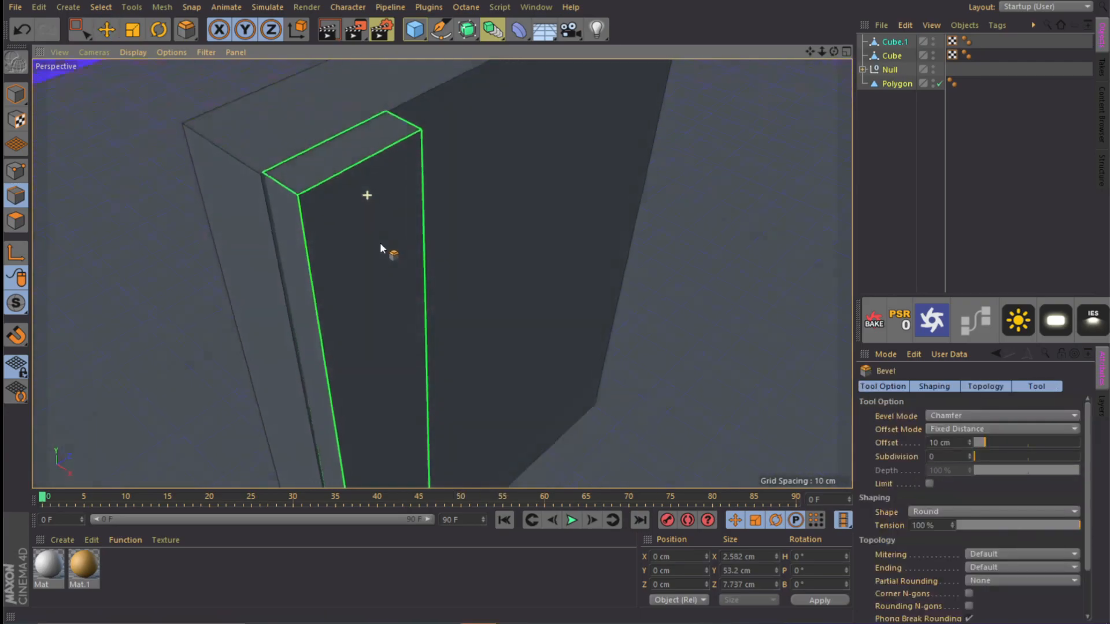
{"action": "left_click_drag", "start_coordinate": [519, 226], "coordinate": [530, 234]}
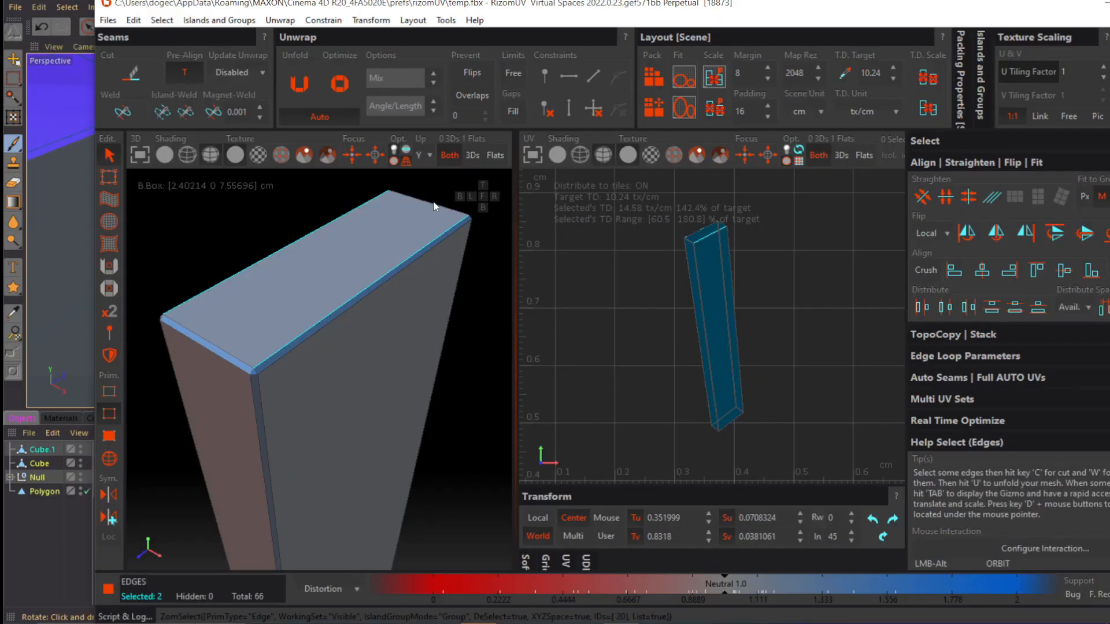
Step: In RizomUV, cut UV seams around the beveled board's top and bottom caps and along one long vertical edge
{"action": "left_click", "coordinate": [435, 206]}
{"action": "left_click_drag", "start_coordinate": [429, 215], "coordinate": [186, 404], "text": "alt"}
{"action": "left_click", "coordinate": [359, 311]}
{"action": "left_click", "coordinate": [227, 434]}
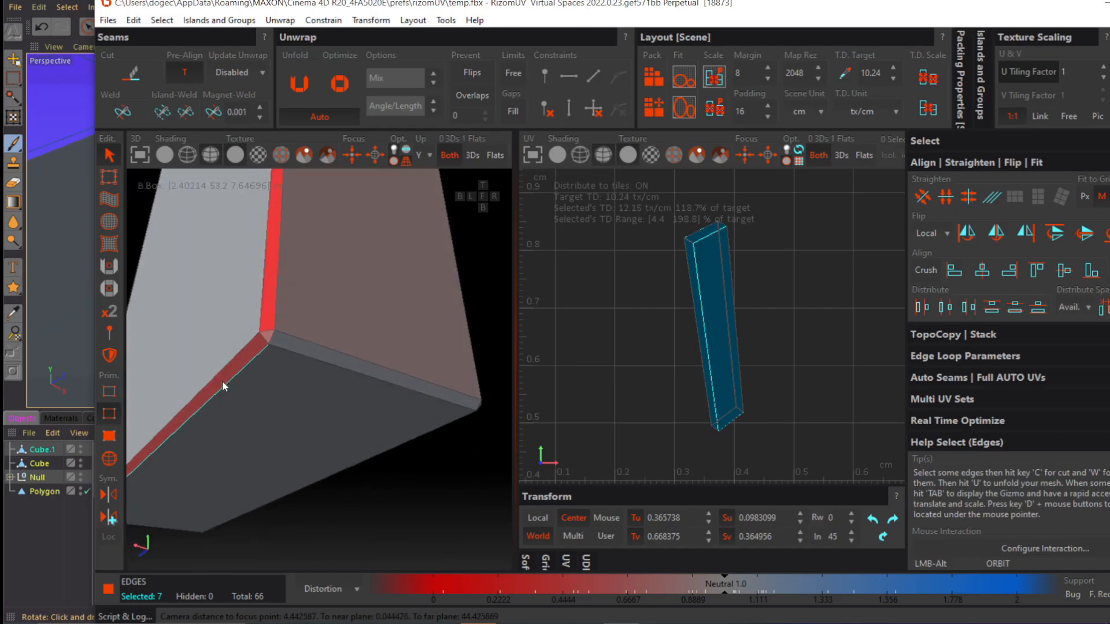
{"action": "left_click_drag", "start_coordinate": [386, 415], "coordinate": [380, 374], "text": "alt"}
{"action": "left_click", "coordinate": [379, 373]}
{"action": "key", "text": "c"}
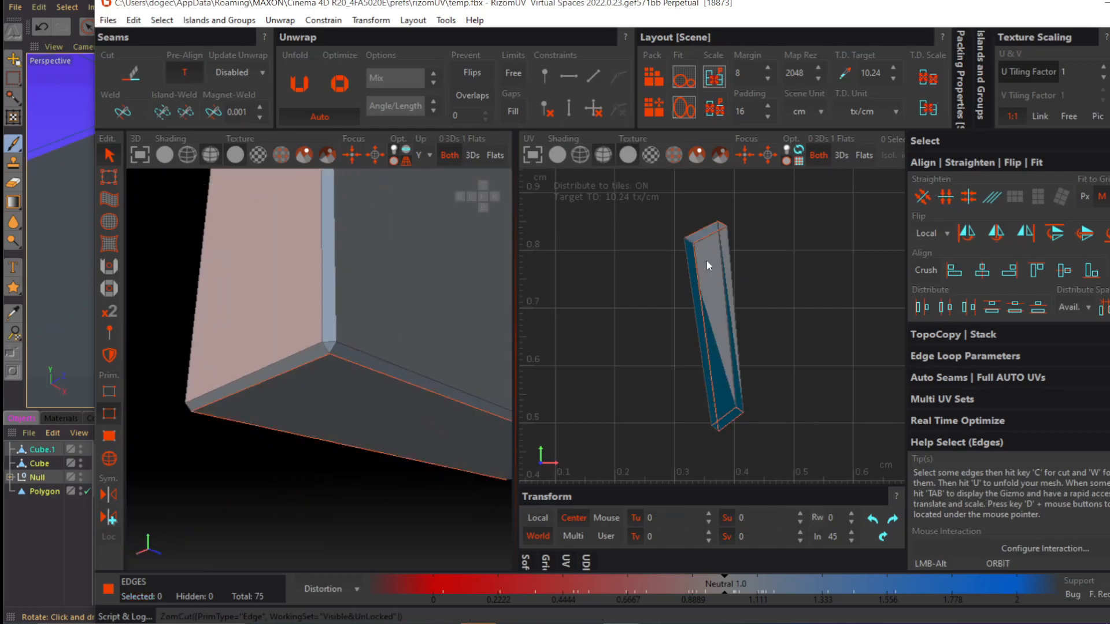
Step: Unfold and optimize the beveled board's UVs, and pack the islands into the tile
{"action": "left_click", "coordinate": [299, 84]}
{"action": "left_click", "coordinate": [654, 75]}
{"action": "left_click", "coordinate": [339, 84]}
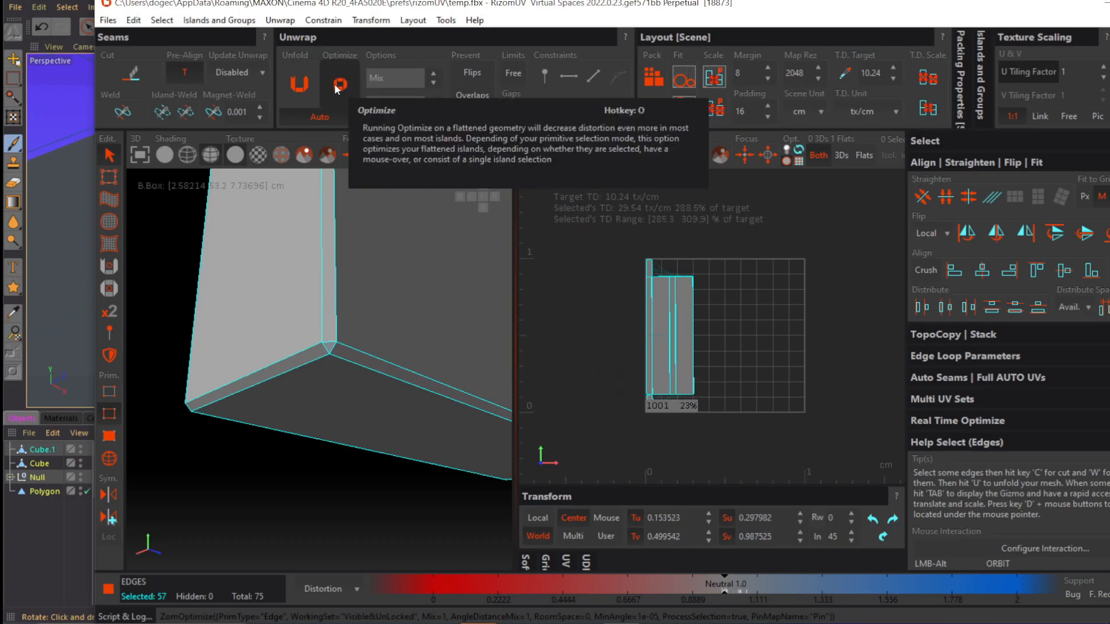
{"action": "left_click", "coordinate": [655, 78]}
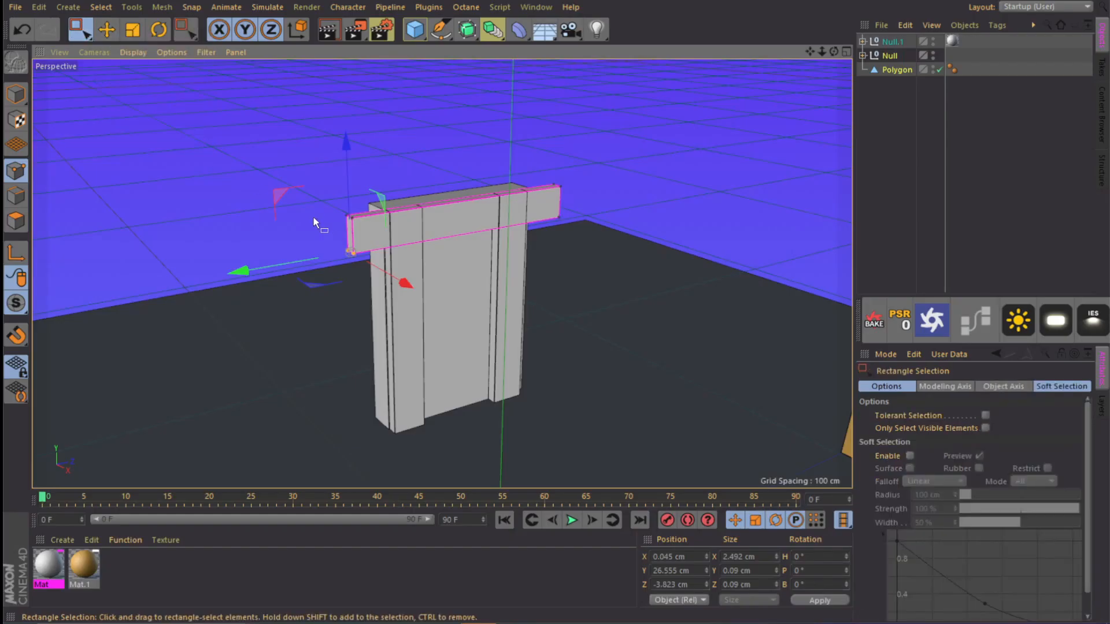
Step: In Cinema 4D, move the horizontal rail's end points inward to meet the inner edge of the neighbouring vertical board
{"action": "left_click_drag", "start_coordinate": [260, 172], "coordinate": [397, 315]}
{"action": "mouse_move", "coordinate": [350, 248]}
{"action": "left_mouse_down"}
{"action": "mouse_move", "coordinate": [358, 255]}
{"action": "mouse_move", "coordinate": [359, 238]}
{"action": "left_mouse_up"}
{"action": "scroll", "coordinate": [436, 210], "scroll_direction": "up", "scroll_amount": 4}
{"action": "scroll", "coordinate": [512, 217], "scroll_direction": "up", "scroll_amount": 5}
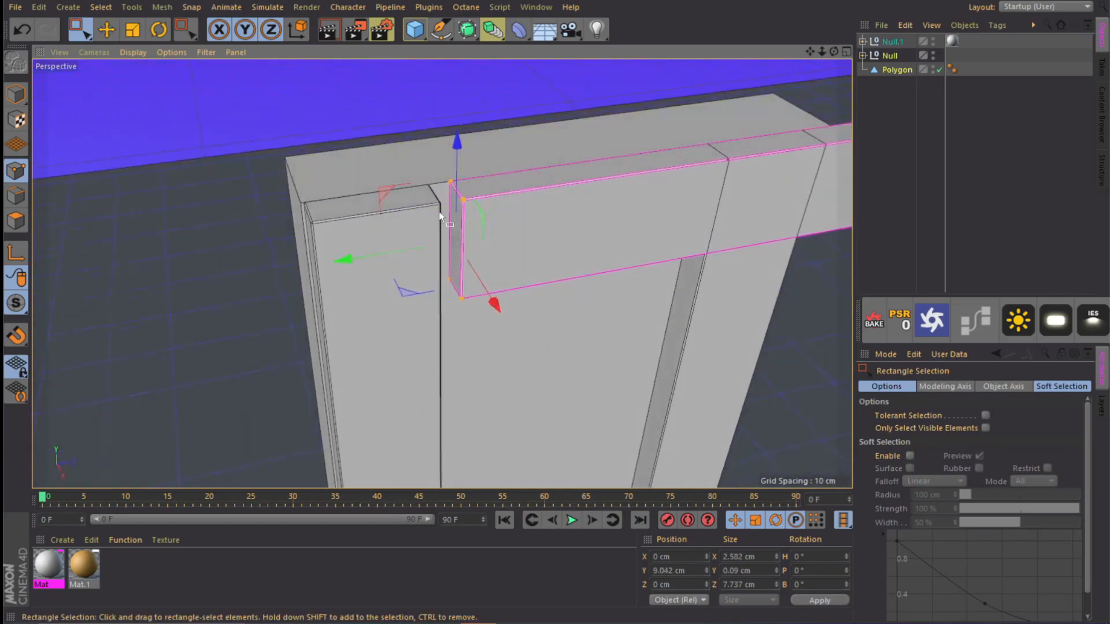
{"action": "mouse_move", "coordinate": [348, 292]}
{"action": "left_mouse_down"}
{"action": "mouse_move", "coordinate": [372, 290]}
{"action": "mouse_move", "coordinate": [353, 289]}
{"action": "left_mouse_up"}
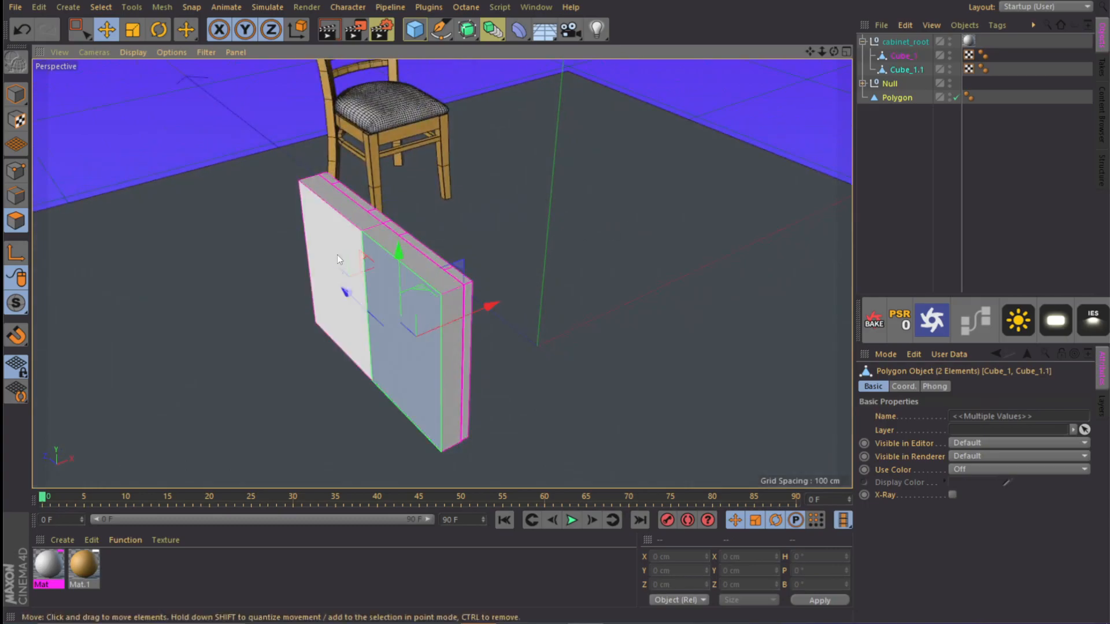
Step: Thin both cabinet doors by moving their back faces toward the front, and raise their top points to make the doors taller
{"action": "left_click", "coordinate": [338, 254]}
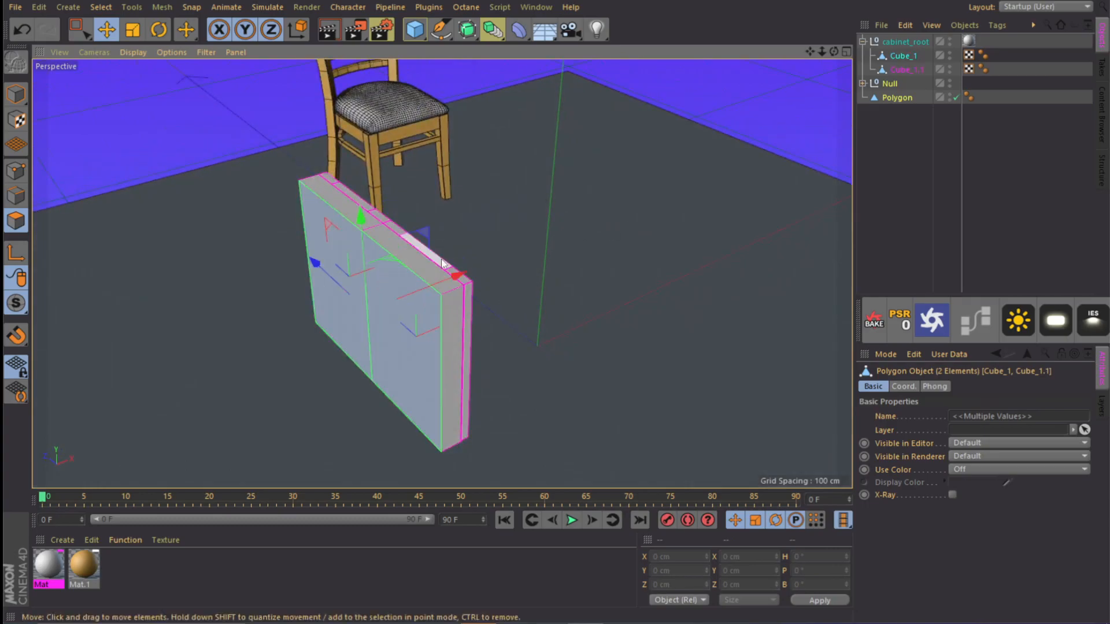
{"action": "left_click_drag", "start_coordinate": [453, 279], "coordinate": [474, 299]}
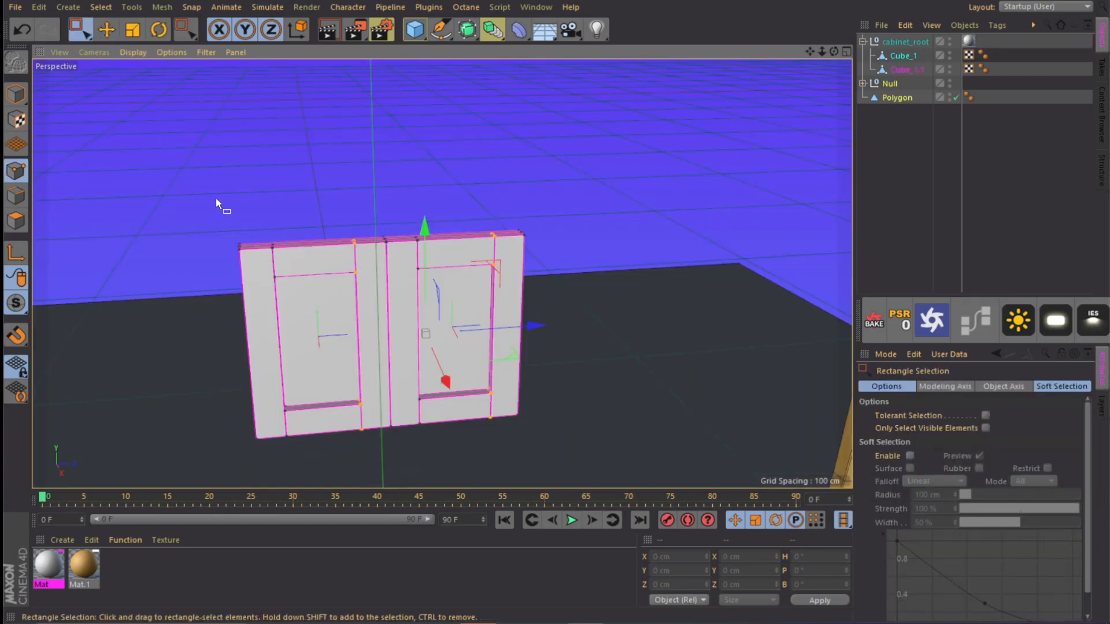
{"action": "left_click_drag", "start_coordinate": [162, 186], "coordinate": [624, 306]}
{"action": "left_click_drag", "start_coordinate": [382, 153], "coordinate": [371, 103]}
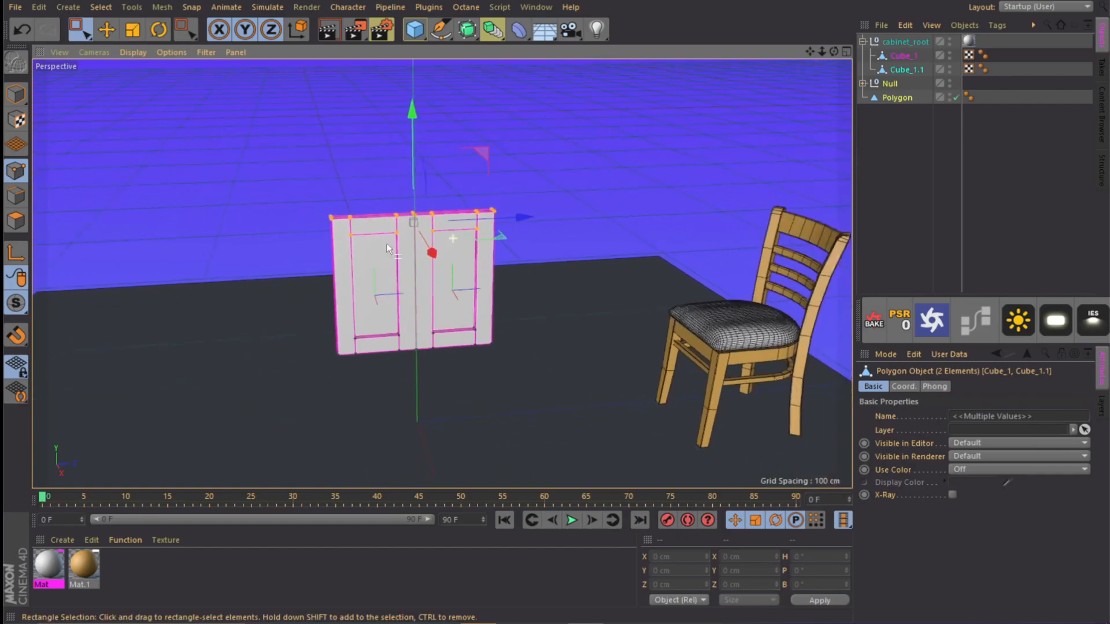
Step: Split the selected door polygons into a separate object and select the new Cube_1.2 object
{"action": "right_click", "coordinate": [360, 328]}
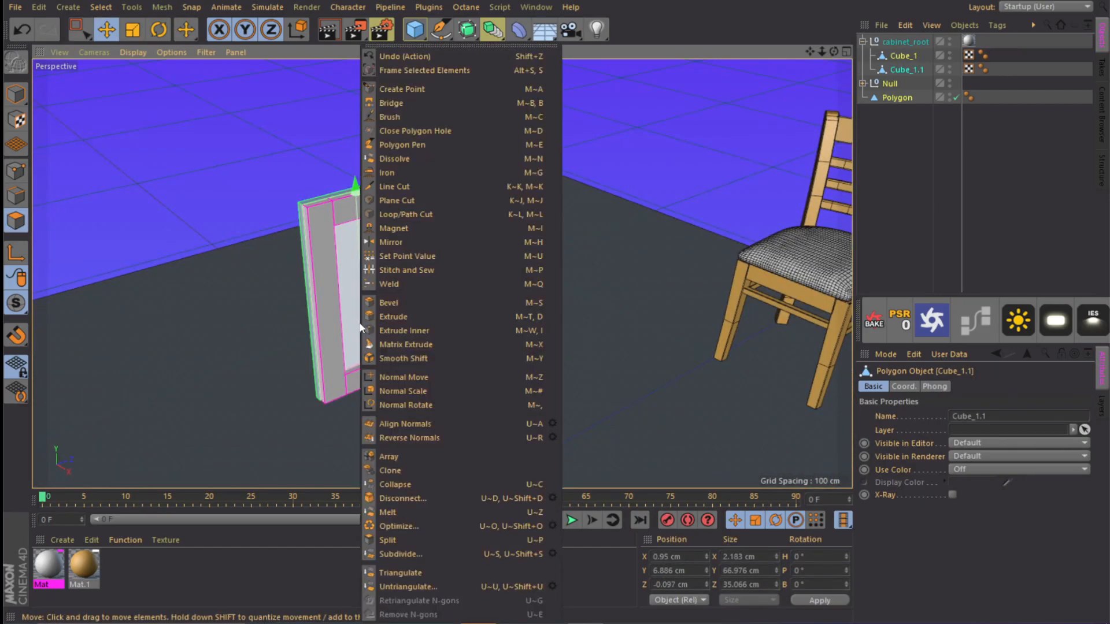
{"action": "left_click", "coordinate": [413, 541]}
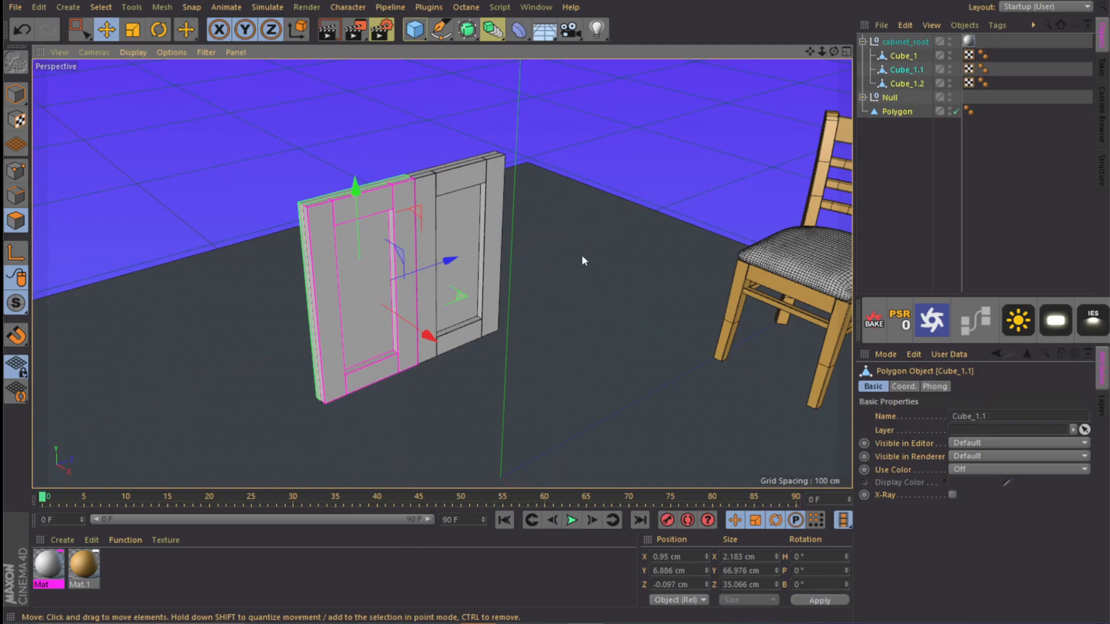
{"action": "left_click", "coordinate": [913, 85]}
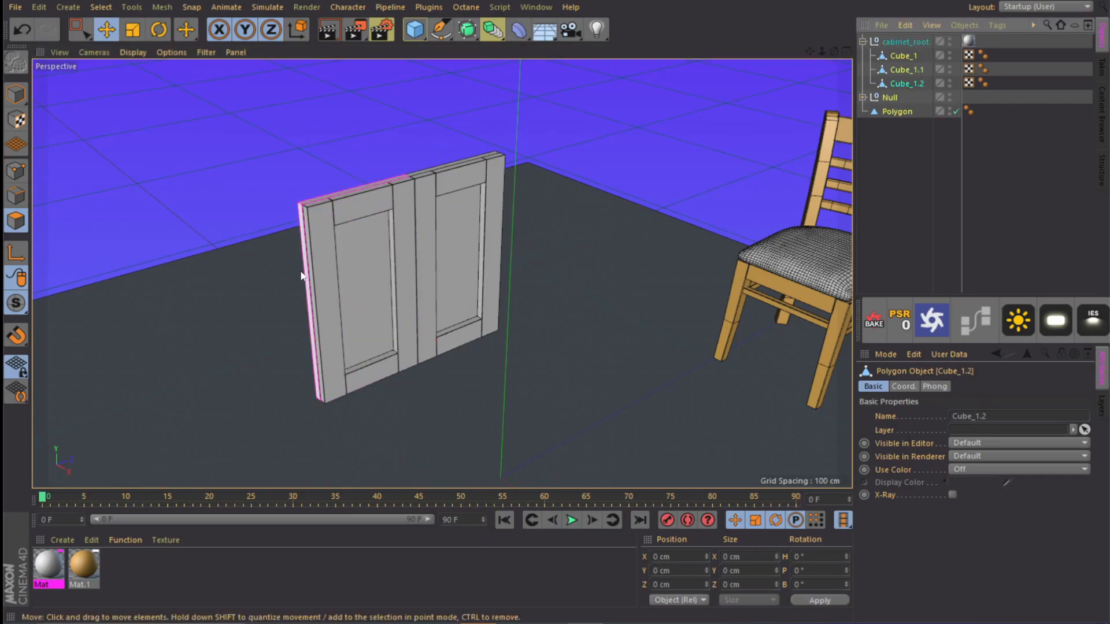
Step: Reposition the split panel's axis at its upper corner and place the panel against the door's outer edge as the cabinet side
{"action": "left_click", "coordinate": [362, 305]}
{"action": "left_click_drag", "start_coordinate": [362, 306], "coordinate": [321, 294], "text": "alt"}
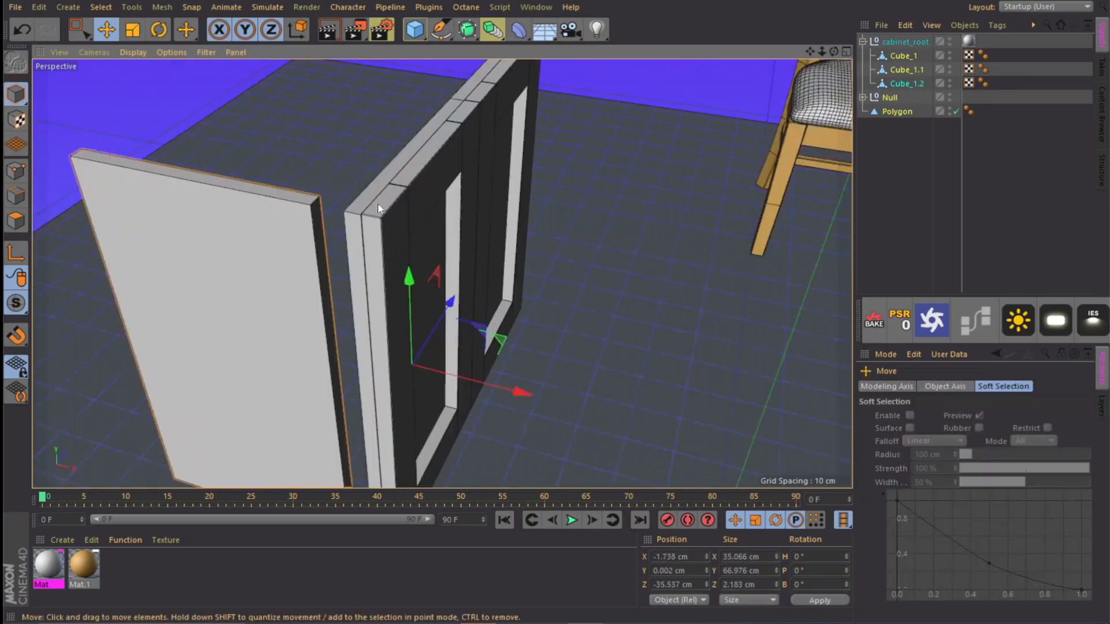
{"action": "key", "text": "l"}
{"action": "key", "text": "l"}
{"action": "left_click_drag", "start_coordinate": [411, 365], "coordinate": [423, 244]}
{"action": "scroll", "coordinate": [358, 228], "scroll_direction": "up", "scroll_amount": 4}
{"action": "scroll", "coordinate": [312, 270], "scroll_direction": "down", "scroll_amount": 6}
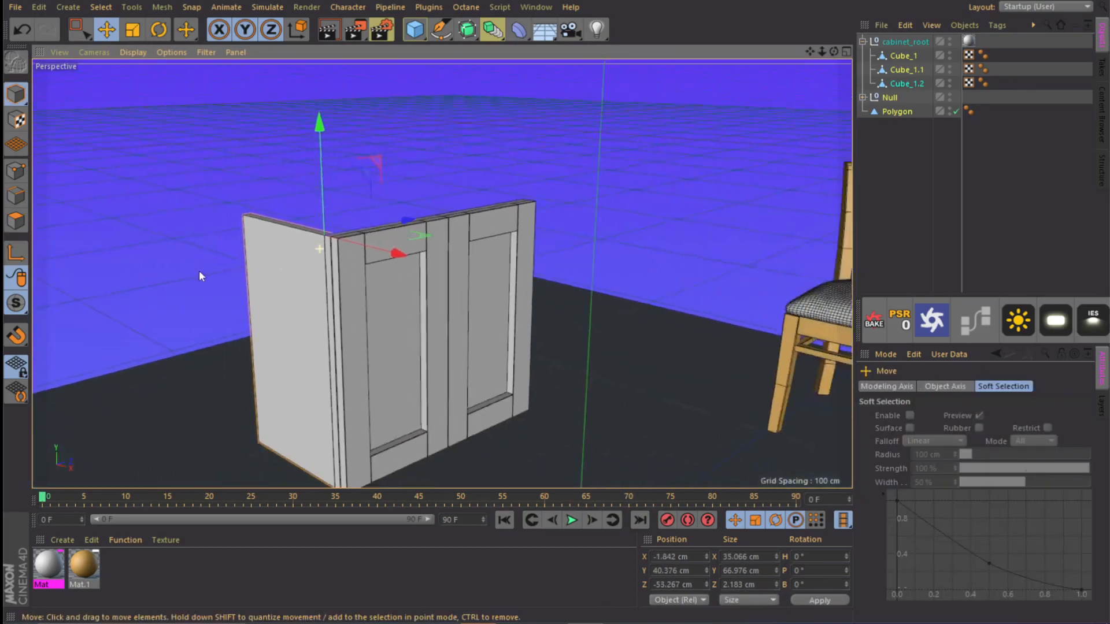
Step: Duplicate the side panel to the opposite end of the cabinet and align it with the other door's outer edge
{"action": "left_click_drag", "start_coordinate": [201, 270], "coordinate": [138, 347], "text": "alt"}
{"action": "left_click_drag", "start_coordinate": [463, 250], "coordinate": [804, 219], "text": "ctrl"}
{"action": "middle_click_drag", "start_coordinate": [661, 246], "coordinate": [331, 257], "text": "alt"}
{"action": "left_click_drag", "start_coordinate": [332, 258], "coordinate": [266, 260], "text": "alt"}
{"action": "right_click_drag", "start_coordinate": [370, 260], "coordinate": [451, 266], "text": "alt"}
{"action": "left_click_drag", "start_coordinate": [533, 306], "coordinate": [517, 300]}
Step: Duplicate a panel toward the rear and fit it between the two sides as the cabinet's back
{"action": "left_click_drag", "start_coordinate": [374, 323], "coordinate": [411, 271], "text": "alt"}
{"action": "right_click_drag", "start_coordinate": [375, 323], "coordinate": [231, 315], "text": "alt"}
{"action": "left_click_drag", "start_coordinate": [480, 341], "coordinate": [272, 289], "text": "ctrl"}
{"action": "key", "text": "r"}
{"action": "left_click_drag", "start_coordinate": [404, 312], "coordinate": [301, 347], "text": "alt"}
{"action": "key", "text": "e"}
{"action": "left_click_drag", "start_coordinate": [293, 276], "coordinate": [284, 279]}
{"action": "right_click_drag", "start_coordinate": [347, 257], "coordinate": [444, 263], "text": "alt"}
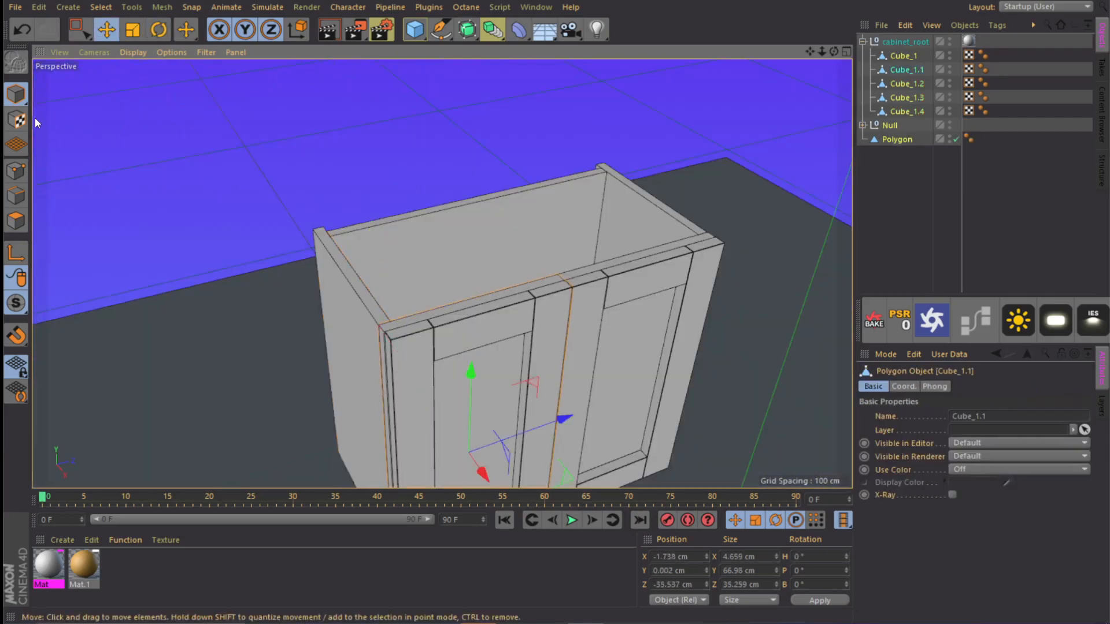
Step: Duplicate a cabinet panel upward and rotate the copy to a pitch of -90° as a horizontal top
{"action": "left_click", "coordinate": [350, 335]}
{"action": "left_click_drag", "start_coordinate": [378, 246], "coordinate": [389, 70], "text": "ctrl"}
{"action": "key", "text": "r"}
{"action": "left_click_drag", "start_coordinate": [312, 129], "coordinate": [428, 71], "text": "shift"}
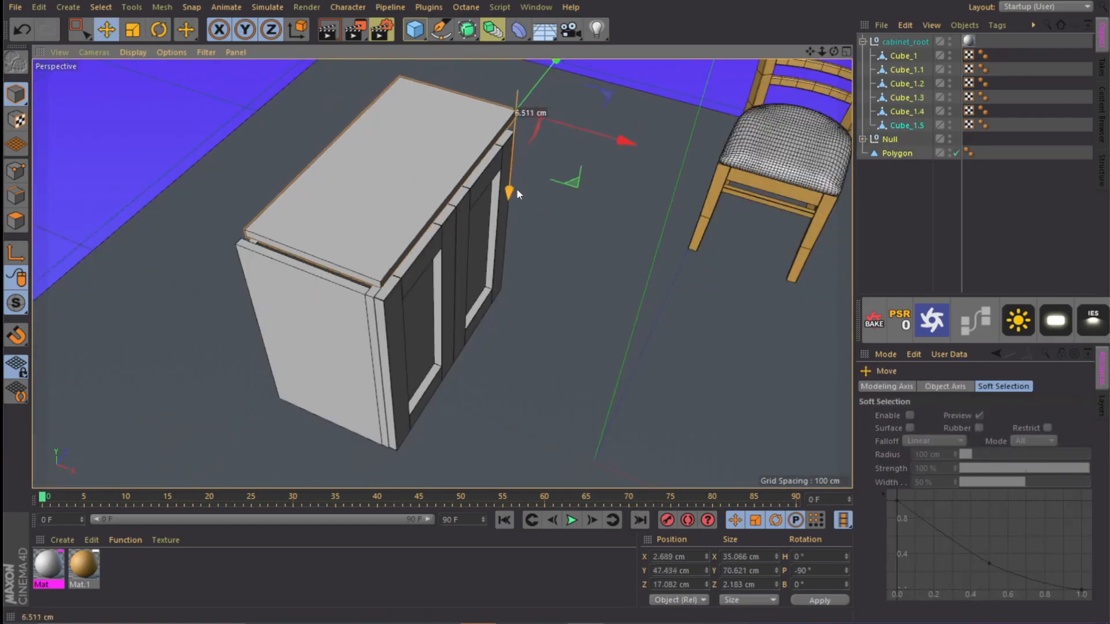
Step: Lower the top panel onto the cabinet and duplicate it straight down to form the cabinet's bottom
{"action": "left_click_drag", "start_coordinate": [517, 190], "coordinate": [523, 201]}
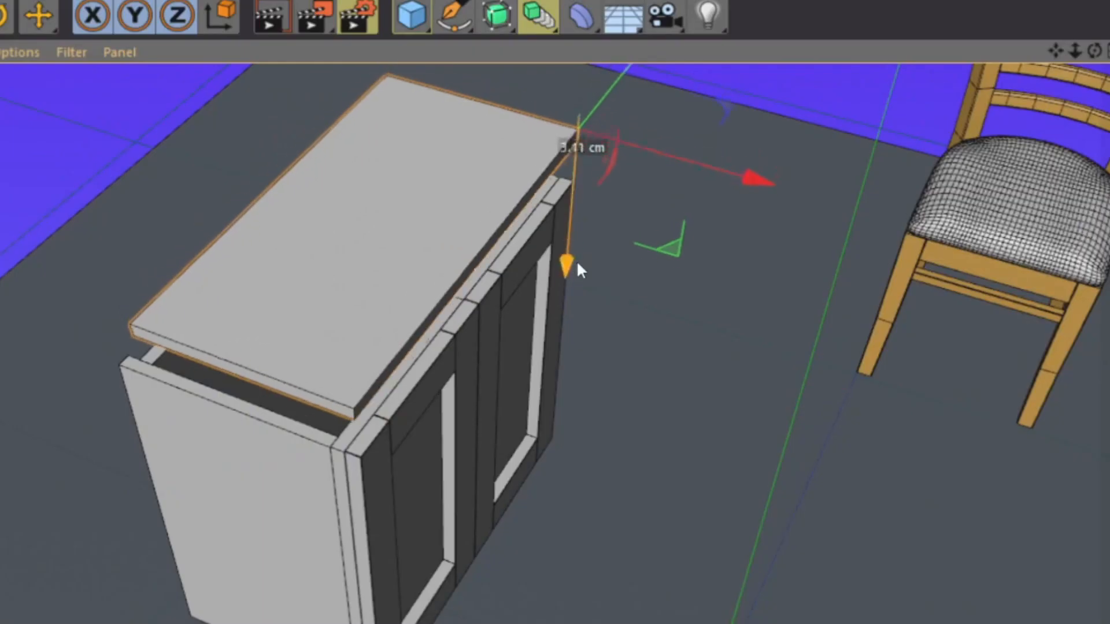
{"action": "left_click_drag", "start_coordinate": [518, 181], "coordinate": [521, 197]}
{"action": "left_click_drag", "start_coordinate": [582, 288], "coordinate": [588, 298]}
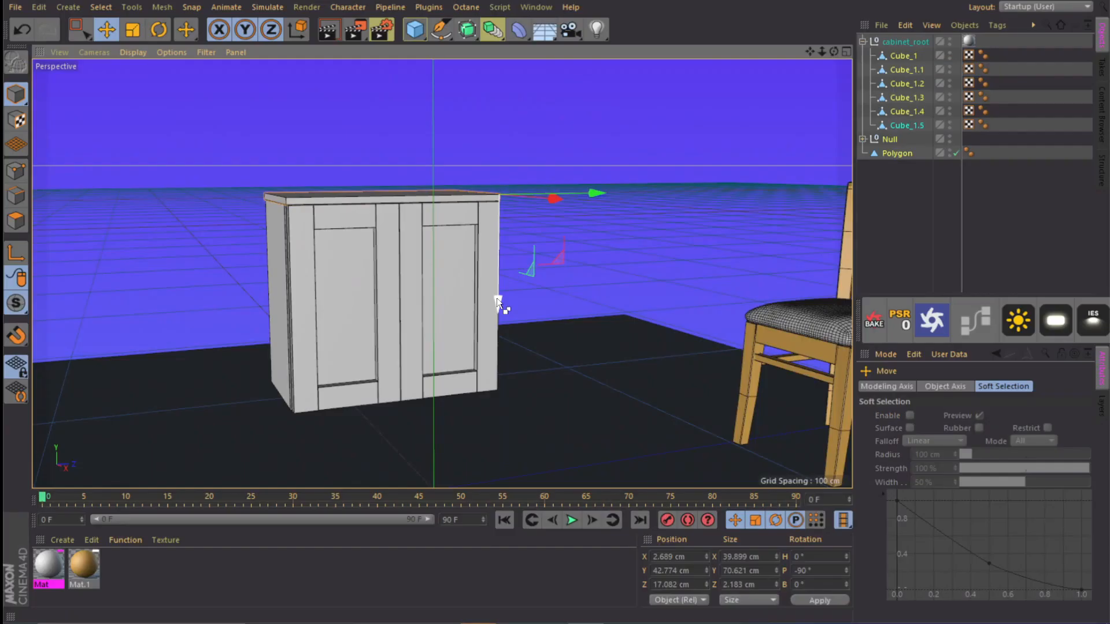
{"action": "left_click_drag", "start_coordinate": [496, 306], "coordinate": [496, 481]}
Step: Separate a copy of the door's outer stile as its own board and move it down below the cabinet
{"action": "left_click", "coordinate": [304, 332]}
{"action": "left_click", "coordinate": [920, 84]}
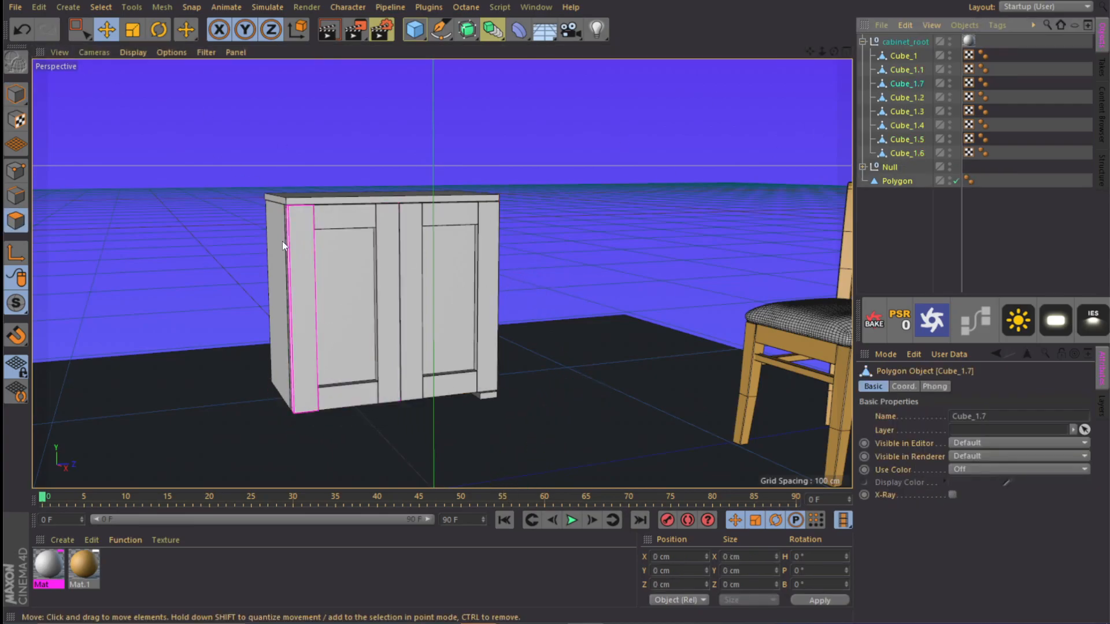
{"action": "left_click_drag", "start_coordinate": [324, 223], "coordinate": [325, 408]}
Step: Shorten the separated board to a block about 7 cm tall by raising the points at its lower end
{"action": "scroll", "coordinate": [325, 408], "scroll_direction": "up", "scroll_amount": 5}
{"action": "middle_click_drag", "start_coordinate": [325, 408], "coordinate": [311, 336], "text": "alt"}
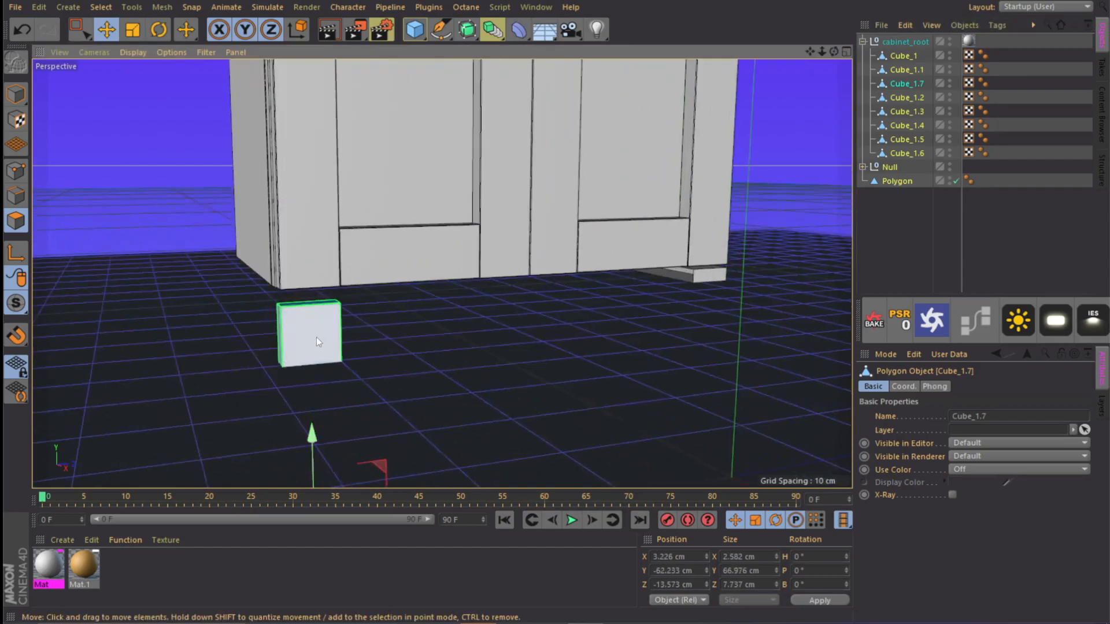
{"action": "left_click_drag", "start_coordinate": [311, 335], "coordinate": [396, 333], "text": "alt"}
{"action": "key", "text": "Return"}
{"action": "key", "text": "space"}
{"action": "left_click_drag", "start_coordinate": [326, 289], "coordinate": [363, 321]}
{"action": "left_click_drag", "start_coordinate": [438, 375], "coordinate": [368, 320], "text": "alt"}
{"action": "middle_click_drag", "start_coordinate": [367, 321], "coordinate": [380, 113], "text": "alt"}
{"action": "left_click_drag", "start_coordinate": [268, 415], "coordinate": [370, 463]}
{"action": "left_click_drag", "start_coordinate": [331, 342], "coordinate": [337, 75]}
Step: Narrow the leg block by moving the points of one side inward by about 5.3 cm
{"action": "middle_click_drag", "start_coordinate": [372, 133], "coordinate": [382, 243], "text": "alt"}
{"action": "left_click_drag", "start_coordinate": [381, 243], "coordinate": [378, 301], "text": "alt"}
{"action": "scroll", "coordinate": [376, 284], "scroll_direction": "up", "scroll_amount": 5}
{"action": "left_click_drag", "start_coordinate": [431, 199], "coordinate": [375, 324]}
{"action": "left_click_drag", "start_coordinate": [387, 269], "coordinate": [393, 326], "text": "alt"}
{"action": "left_click_drag", "start_coordinate": [529, 249], "coordinate": [435, 271]}
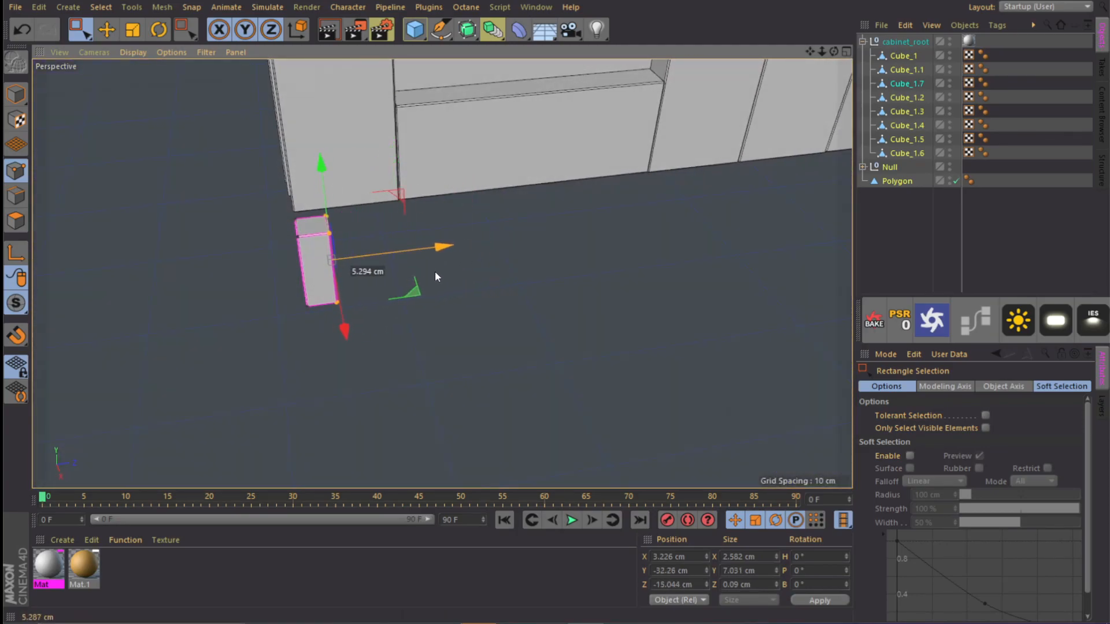
Step: Fit the leg, about 4.2 x 10.2 x 4.2 cm, under a front corner and duplicate it to the opposite front corner
{"action": "scroll", "coordinate": [347, 214], "scroll_direction": "up", "scroll_amount": 2}
{"action": "key", "text": "Return"}
{"action": "key", "text": "space"}
{"action": "left_click_drag", "start_coordinate": [295, 222], "coordinate": [339, 123], "text": "alt"}
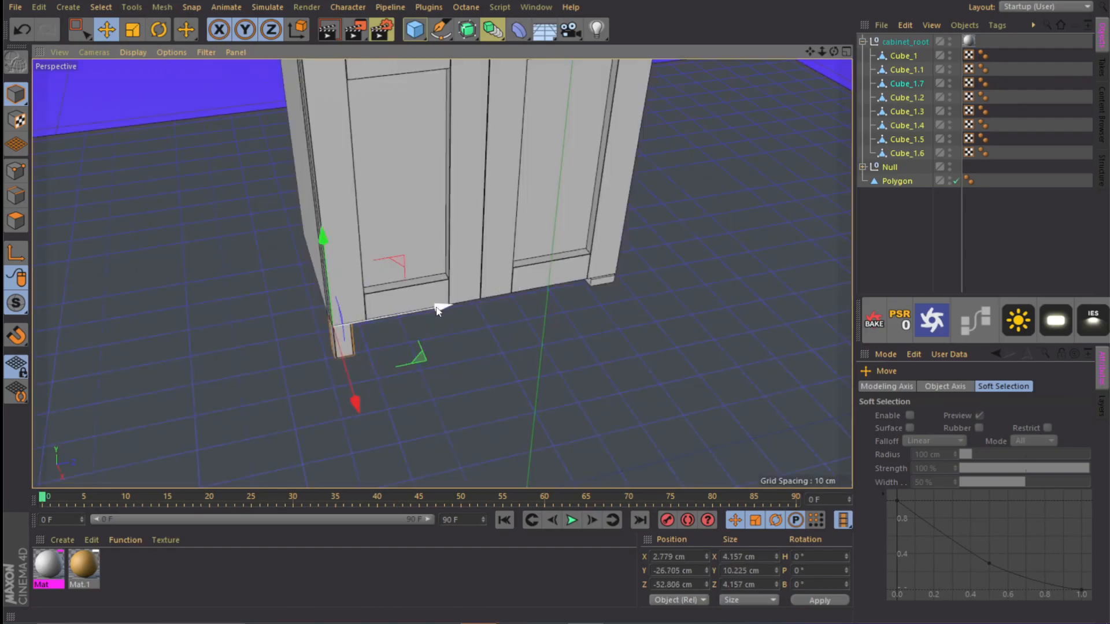
{"action": "left_click_drag", "start_coordinate": [439, 307], "coordinate": [703, 307]}
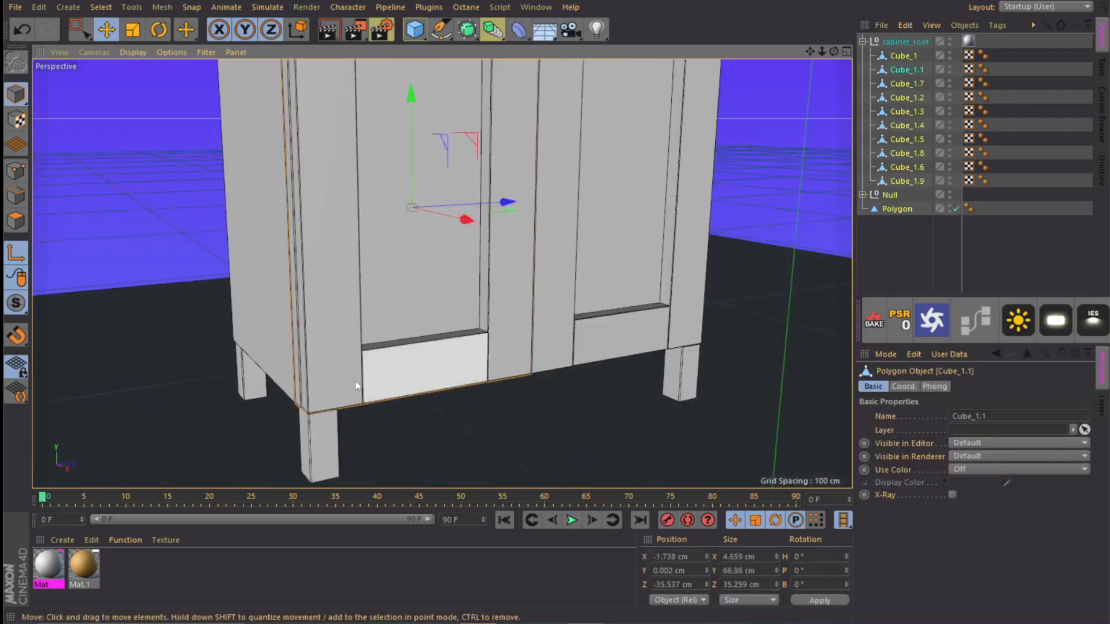
Step: Move the door's axis to its outer hinge corner and rotate the door open around it
{"action": "left_click_drag", "start_coordinate": [370, 346], "coordinate": [436, 400], "text": "alt"}
{"action": "left_click_drag", "start_coordinate": [294, 422], "coordinate": [293, 418]}
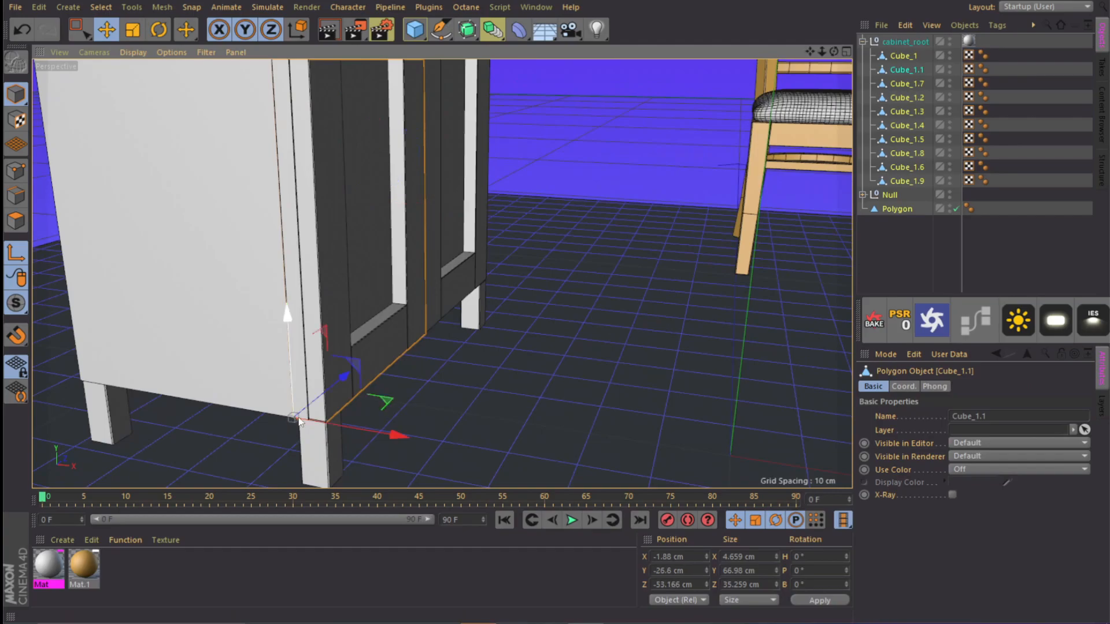
{"action": "left_click", "coordinate": [19, 259]}
{"action": "left_click_drag", "start_coordinate": [304, 259], "coordinate": [435, 310], "text": "alt"}
{"action": "key", "text": "r"}
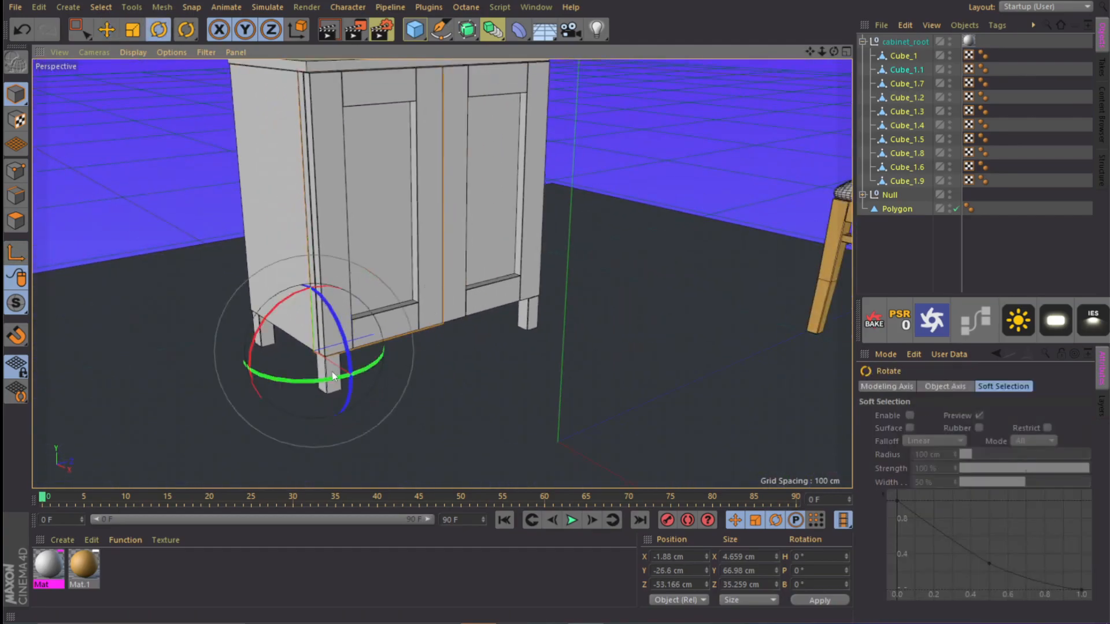
{"action": "left_click_drag", "start_coordinate": [335, 386], "coordinate": [174, 374]}
Step: Lower the four legs to a Y position of 8 cm, and add a middle shelf with its front edge set back
{"action": "left_click_drag", "start_coordinate": [280, 300], "coordinate": [263, 291], "text": "alt"}
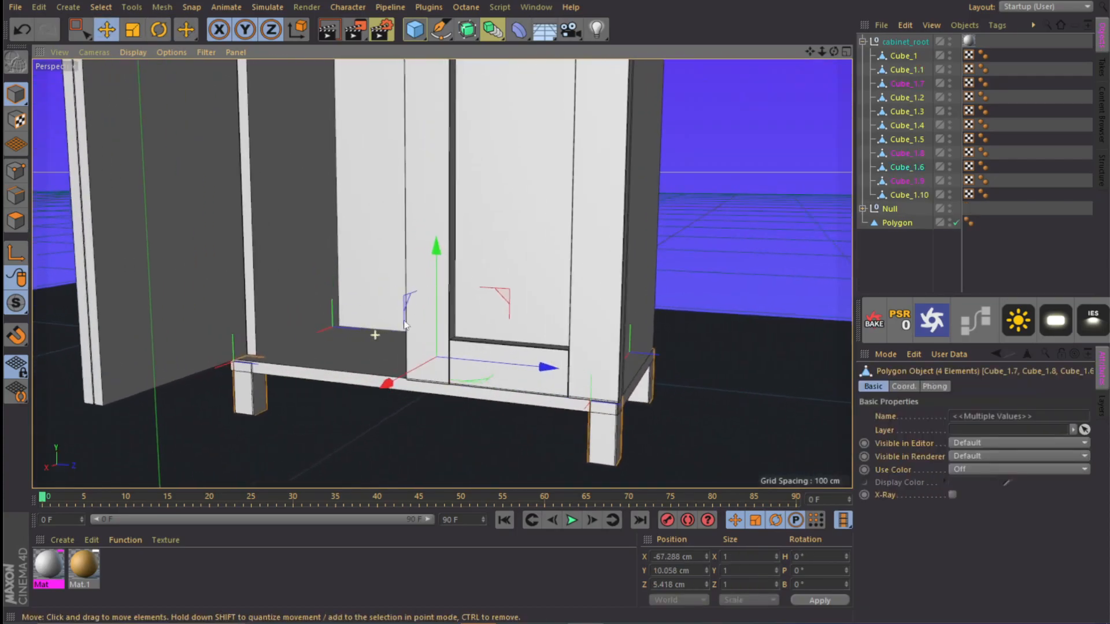
{"action": "left_click_drag", "start_coordinate": [441, 254], "coordinate": [443, 268]}
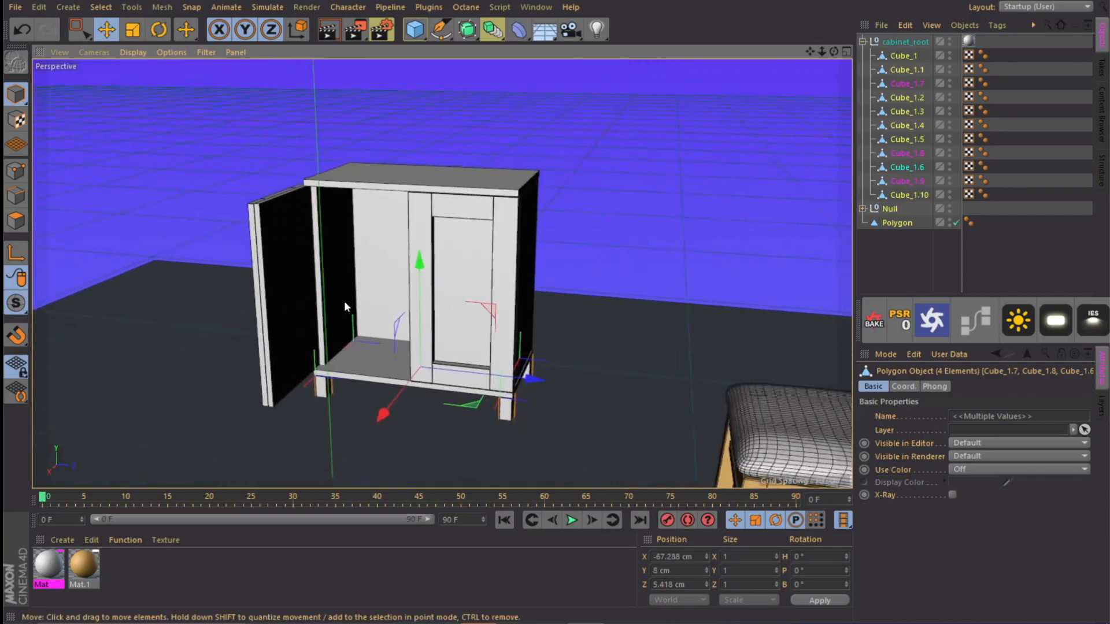
{"action": "left_click_drag", "start_coordinate": [508, 427], "coordinate": [509, 386]}
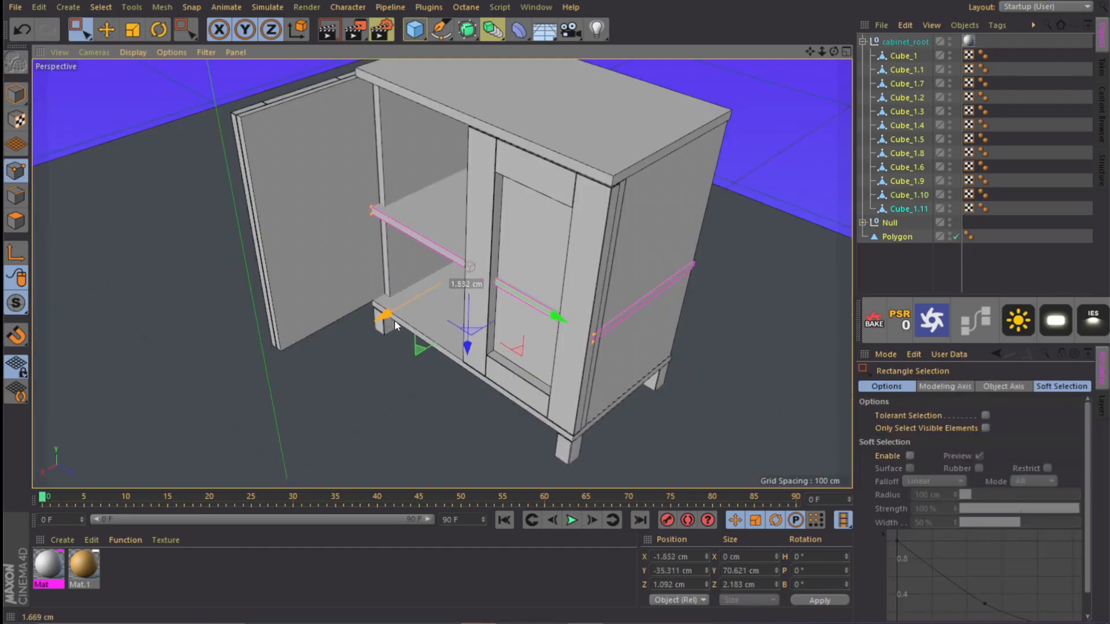
{"action": "left_click_drag", "start_coordinate": [394, 321], "coordinate": [413, 321]}
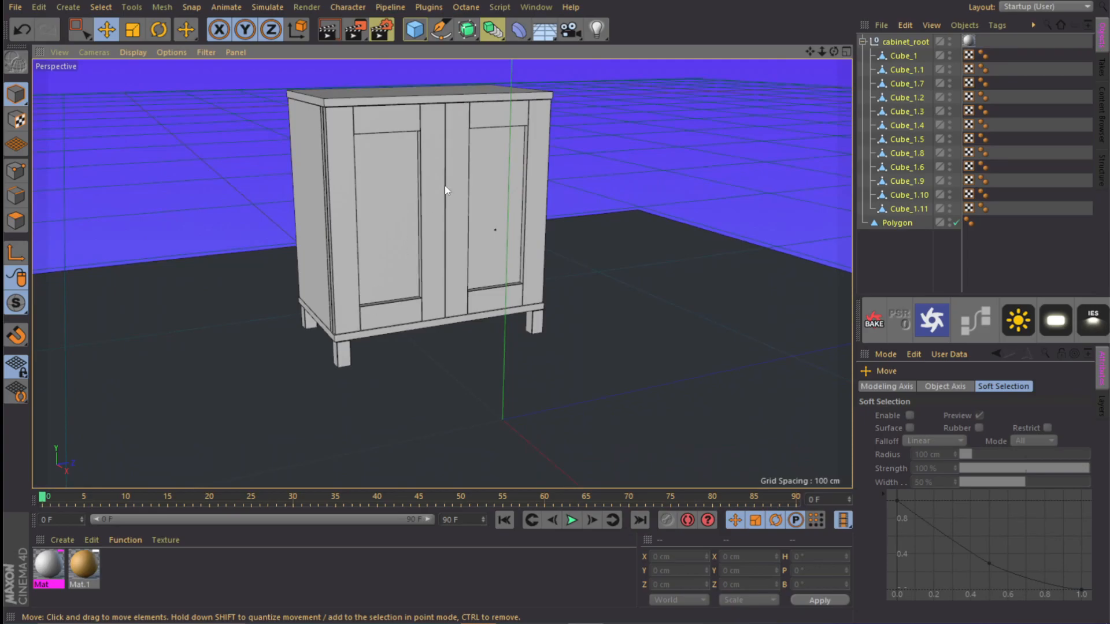
Step: Add a disc banked 90° in front of the doors, with 1 disc segment and 20 rotation segments
{"action": "left_click", "coordinate": [419, 32]}
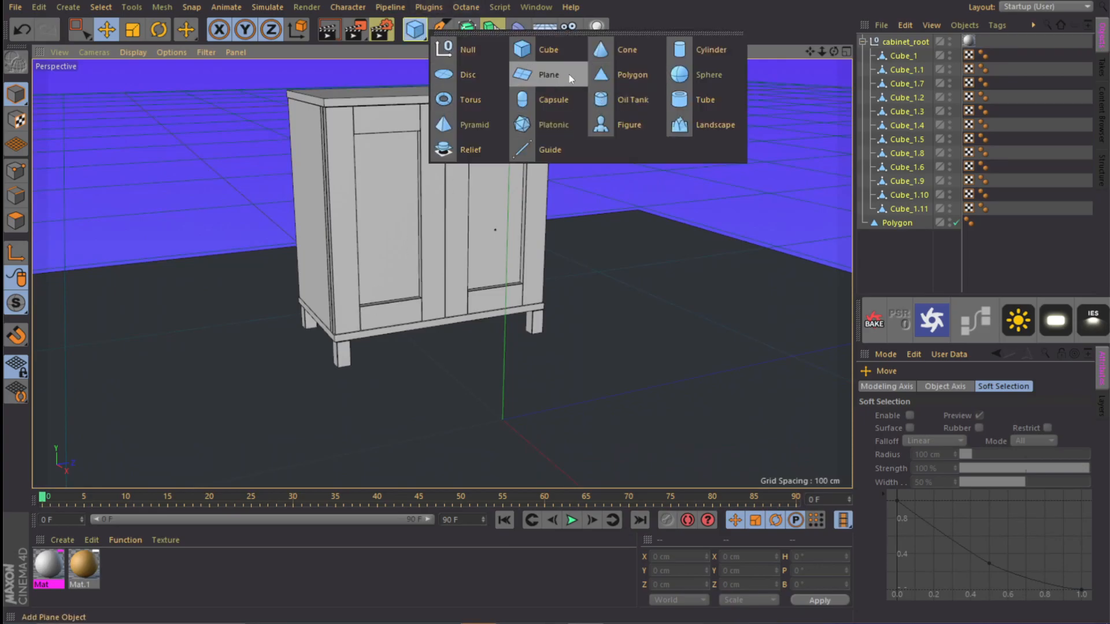
{"action": "left_click", "coordinate": [468, 75]}
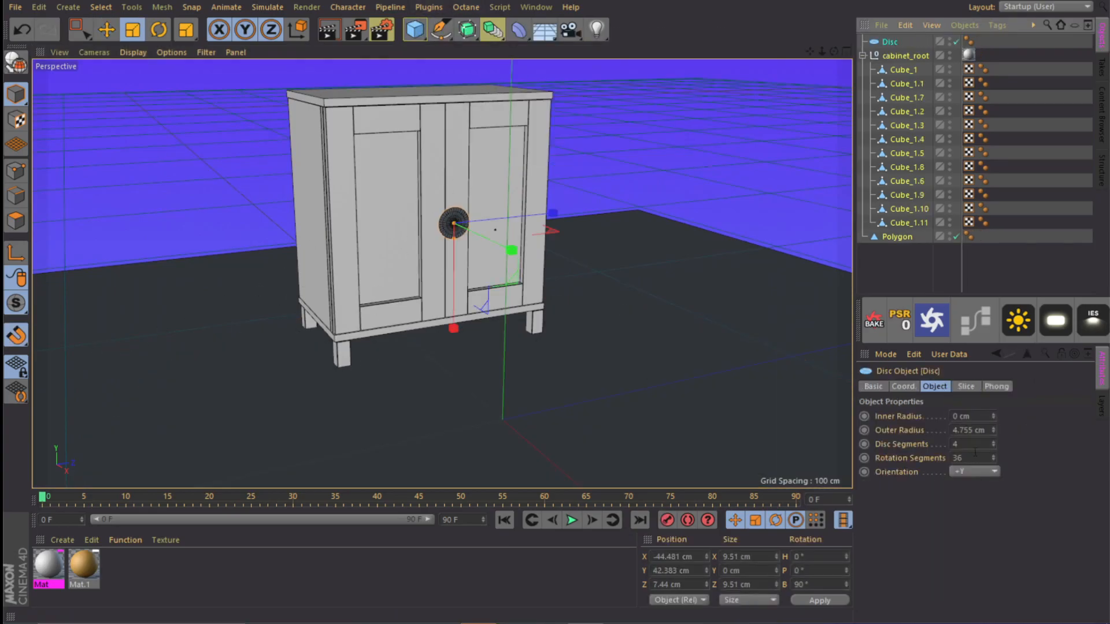
{"action": "double_click", "coordinate": [974, 446]}
{"action": "type", "text": "0"}
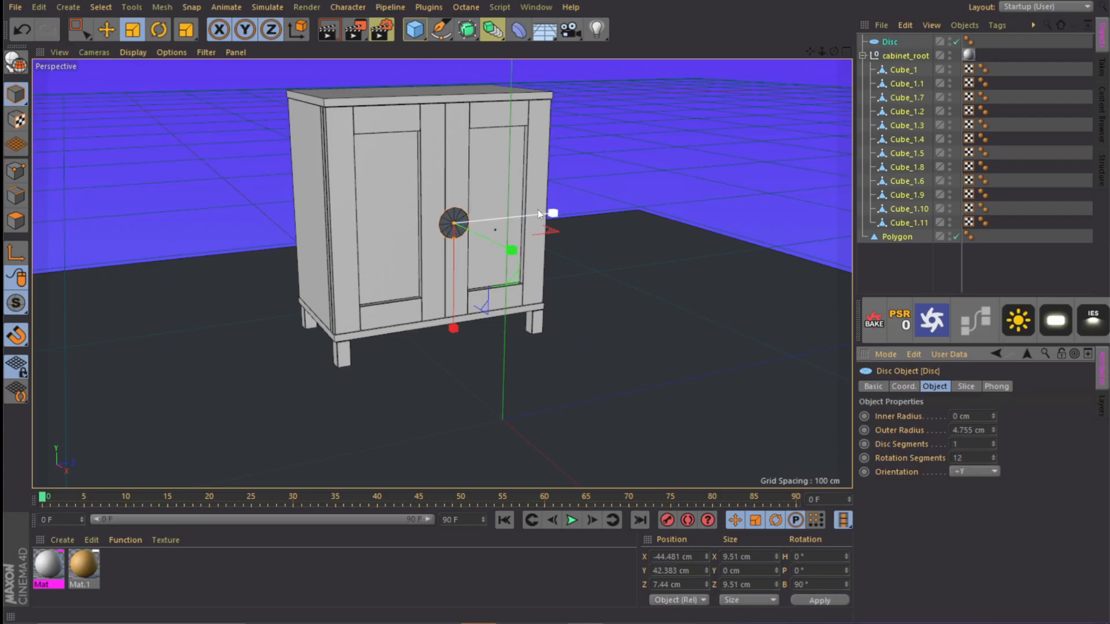
{"action": "double_click", "coordinate": [971, 458]}
{"action": "type", "text": "2"}
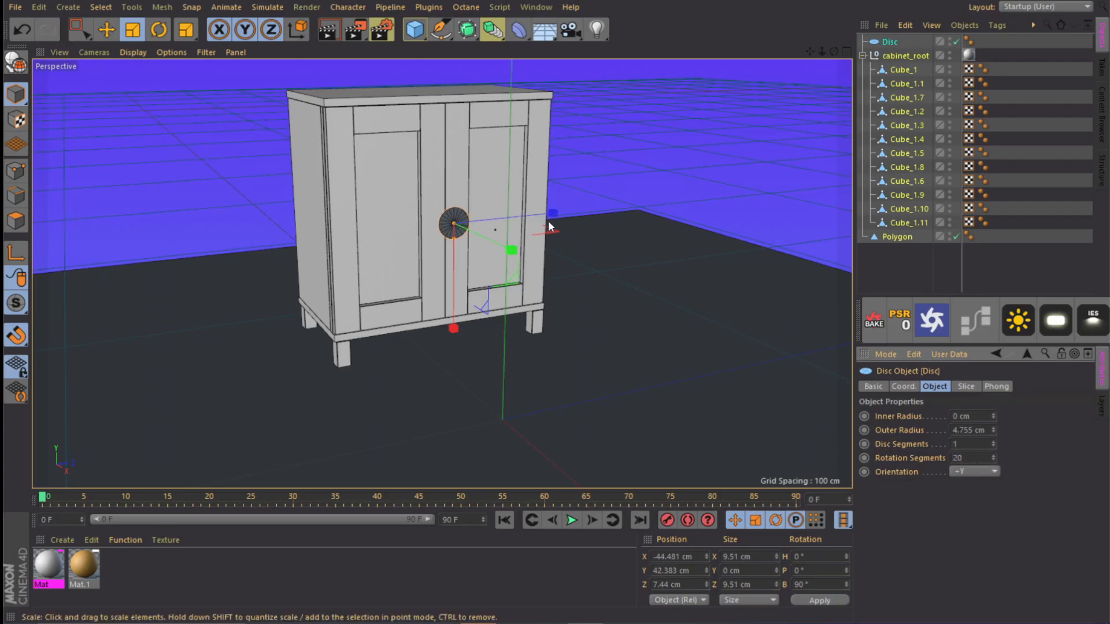
Step: Extend the disc's outer loop to about 3.8 cm wide and 1.5 cm deep, and move the shape out from the door
{"action": "right_click_drag", "start_coordinate": [461, 218], "coordinate": [594, 228], "text": "alt"}
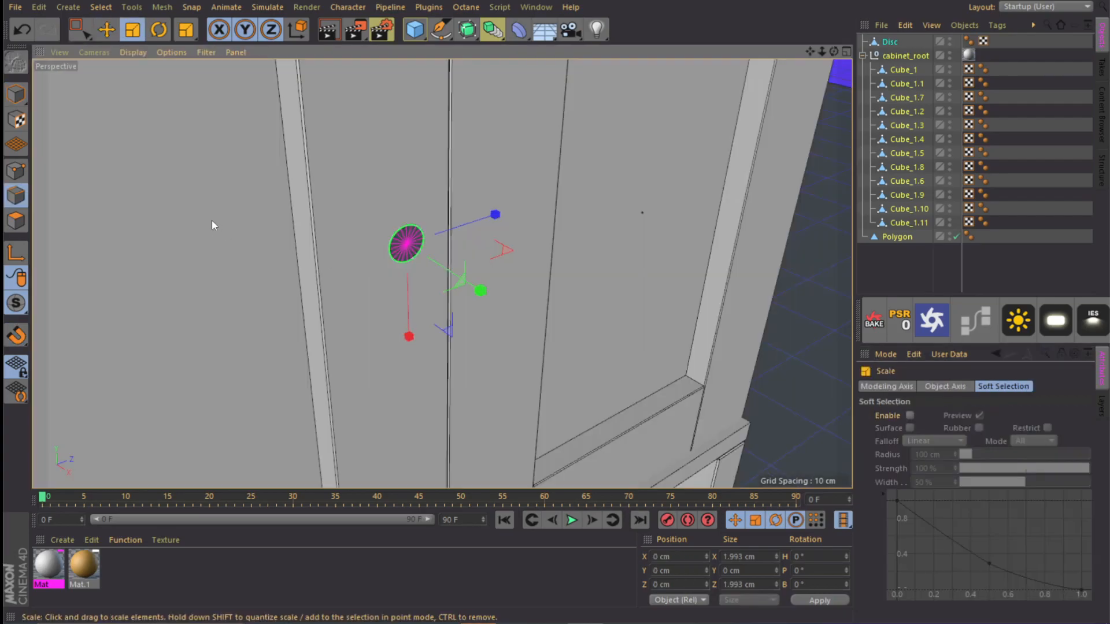
{"action": "left_click_drag", "start_coordinate": [212, 222], "coordinate": [821, 192]}
{"action": "key", "text": "e"}
{"action": "left_click_drag", "start_coordinate": [484, 289], "coordinate": [473, 288]}
{"action": "middle_click_drag", "start_coordinate": [425, 239], "coordinate": [459, 258], "text": "alt"}
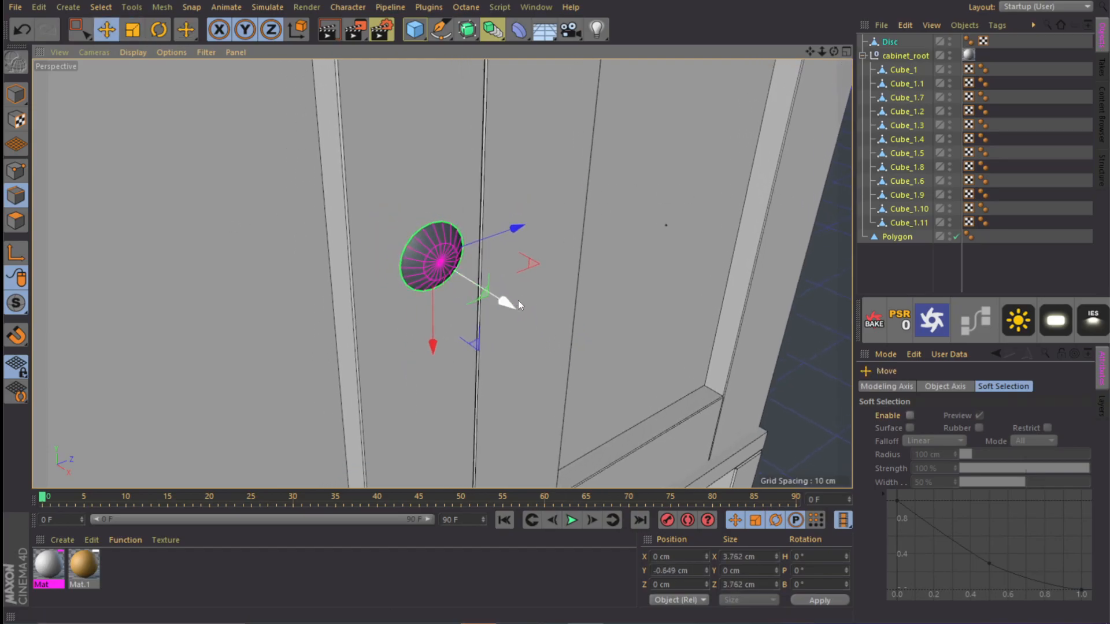
{"action": "left_click_drag", "start_coordinate": [507, 301], "coordinate": [564, 338]}
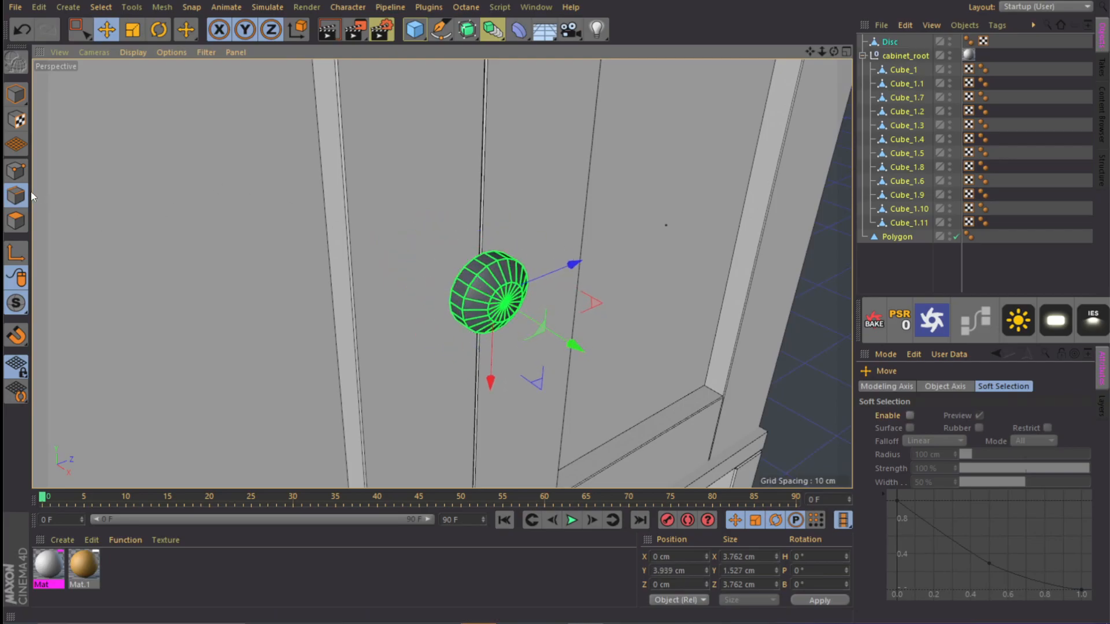
Step: Shift the knob's rear rim loop slightly toward the door and scale it inward to round the head
{"action": "double_click", "coordinate": [458, 278]}
{"action": "left_click_drag", "start_coordinate": [569, 341], "coordinate": [553, 337]}
{"action": "key", "text": "t"}
{"action": "left_click_drag", "start_coordinate": [629, 266], "coordinate": [491, 293]}
{"action": "scroll", "coordinate": [473, 285], "scroll_direction": "up", "scroll_amount": 5}
{"action": "scroll", "coordinate": [638, 287], "scroll_direction": "down", "scroll_amount": 4}
Step: Scale the knob's rear loop to about 2.3 cm and pull it toward the door to form the neck
{"action": "key", "text": "e"}
{"action": "double_click", "coordinate": [443, 278]}
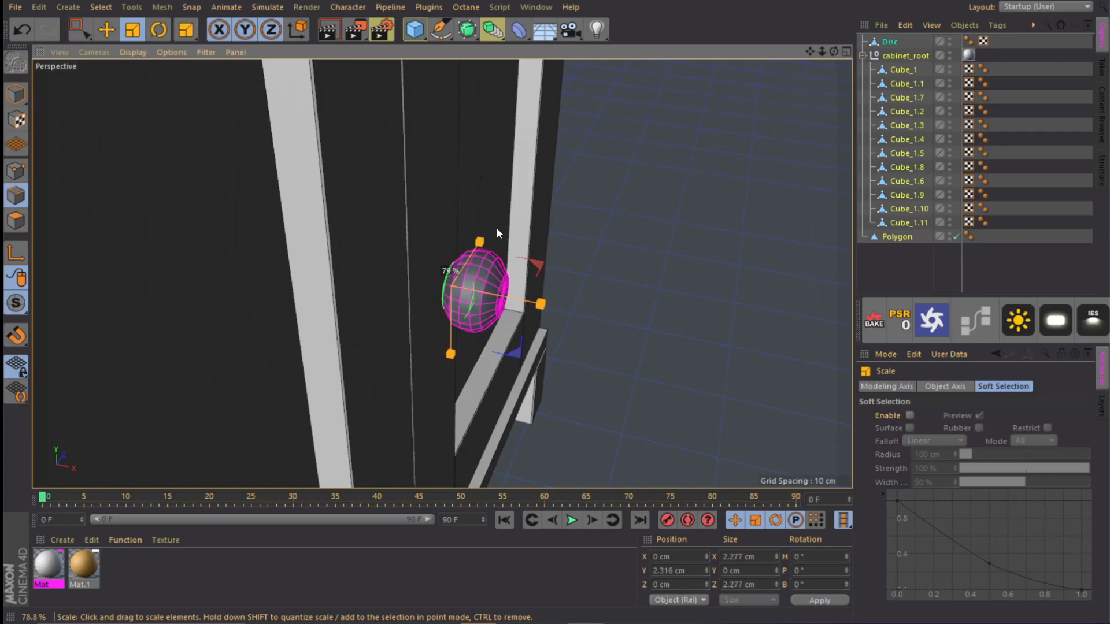
{"action": "left_click_drag", "start_coordinate": [497, 233], "coordinate": [497, 234]}
{"action": "key", "text": "e"}
{"action": "left_click_drag", "start_coordinate": [564, 313], "coordinate": [540, 306]}
Step: Flare the door-side end of the knob's neck outward into a flange about 4.3 cm wide
{"action": "key", "text": "t"}
{"action": "left_click_drag", "start_coordinate": [569, 218], "coordinate": [764, 214]}
{"action": "left_click_drag", "start_coordinate": [475, 169], "coordinate": [789, 162]}
{"action": "left_click_drag", "start_coordinate": [500, 289], "coordinate": [472, 273], "text": "alt"}
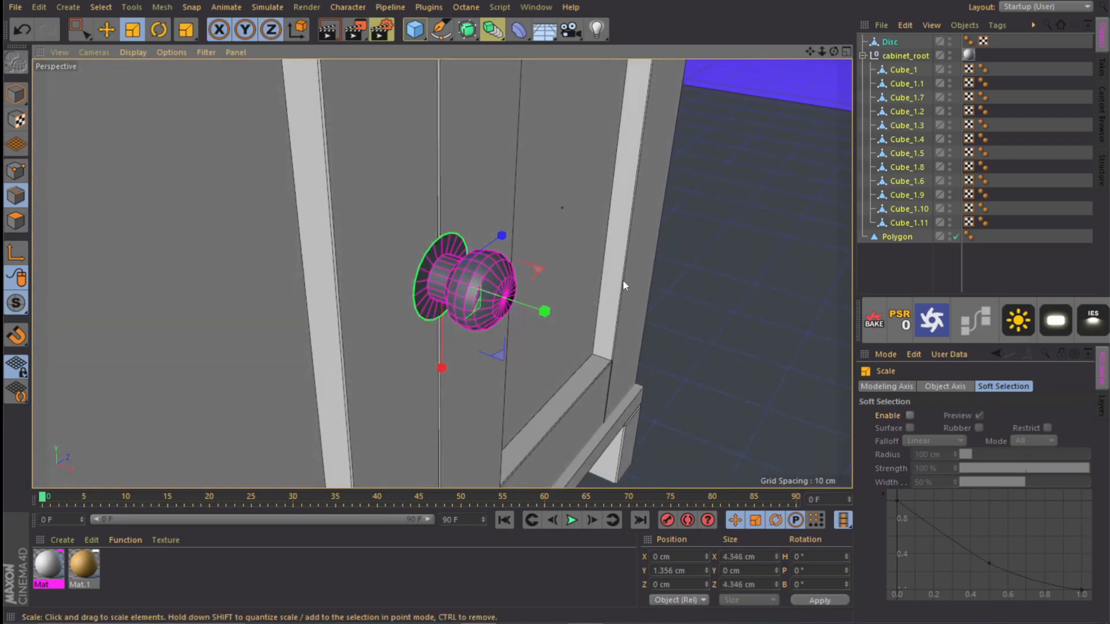
Step: Extrude the flange's outer loop toward the door and widen it to about 4.8 cm
{"action": "key", "text": "e"}
{"action": "left_click_drag", "start_coordinate": [533, 310], "coordinate": [523, 308], "text": "ctrl"}
{"action": "key", "text": "t"}
{"action": "left_click_drag", "start_coordinate": [376, 220], "coordinate": [435, 193]}
{"action": "key", "text": "e"}
Step: Extrude the flange edge further back with a slight taper, then inward to an opening about 3.6 cm wide
{"action": "key", "text": "t"}
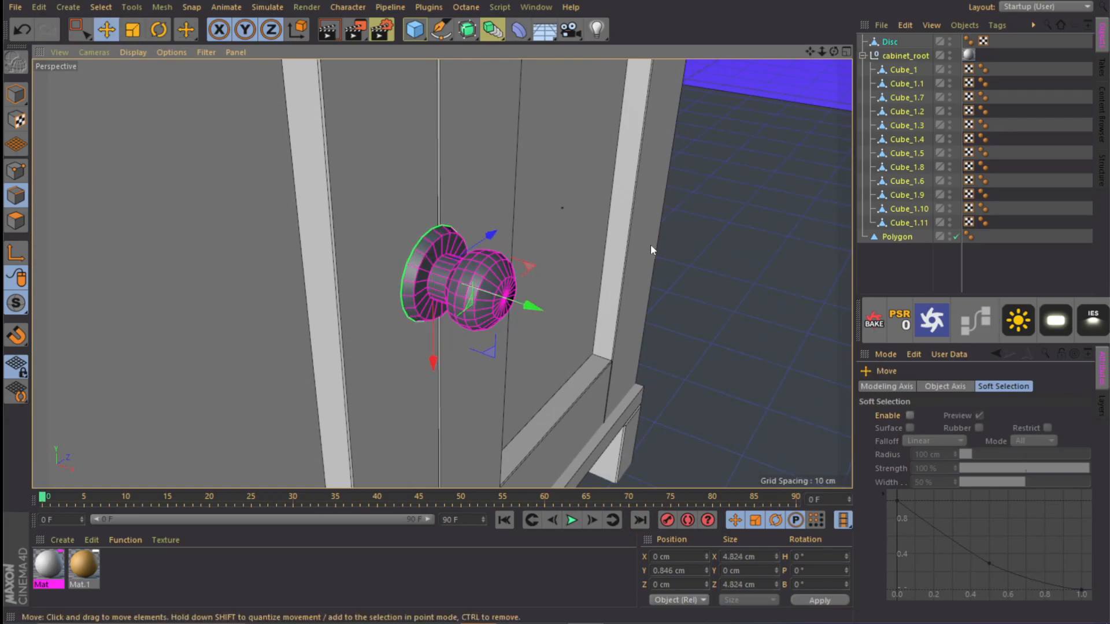
{"action": "left_click_drag", "start_coordinate": [664, 243], "coordinate": [623, 254]}
{"action": "key", "text": "e"}
{"action": "left_click_drag", "start_coordinate": [530, 308], "coordinate": [521, 309], "text": "ctrl"}
{"action": "scroll", "coordinate": [436, 278], "scroll_direction": "up", "scroll_amount": 3}
{"action": "left_click_drag", "start_coordinate": [436, 282], "coordinate": [561, 180], "text": "alt"}
{"action": "key", "text": "t"}
{"action": "left_click_drag", "start_coordinate": [553, 190], "coordinate": [553, 191]}
{"action": "left_click_drag", "start_coordinate": [553, 191], "coordinate": [514, 250], "text": "alt"}
{"action": "left_click_drag", "start_coordinate": [586, 248], "coordinate": [505, 276], "text": "ctrl"}
Step: Weld the loop around the knob's open back to its center point to close the base
{"action": "key", "text": "m"}
{"action": "key", "text": "q"}
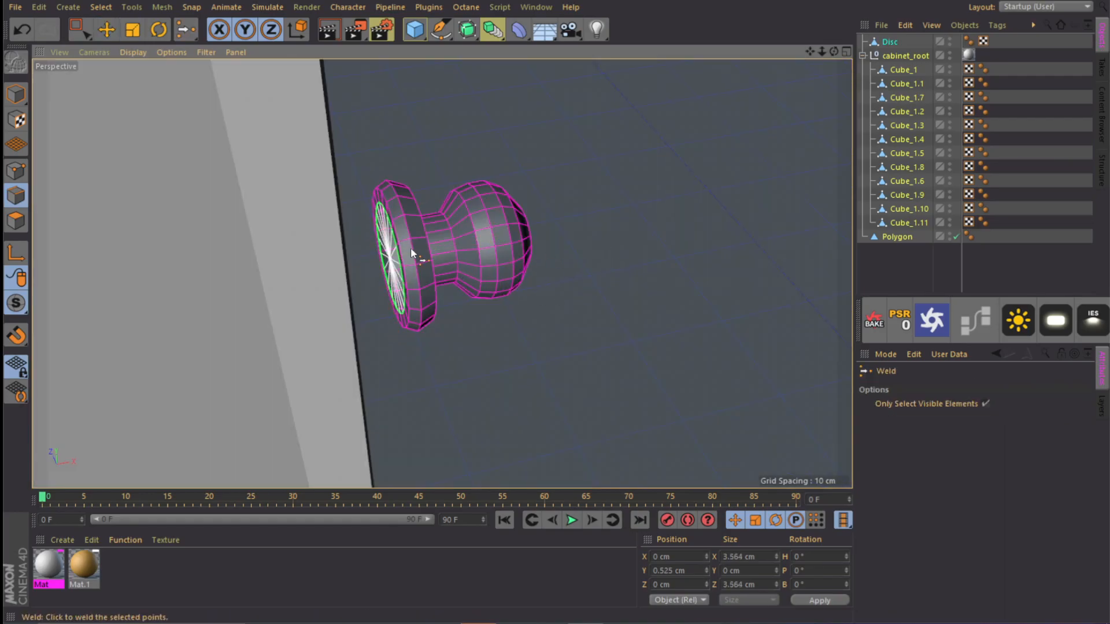
{"action": "left_click", "coordinate": [391, 261]}
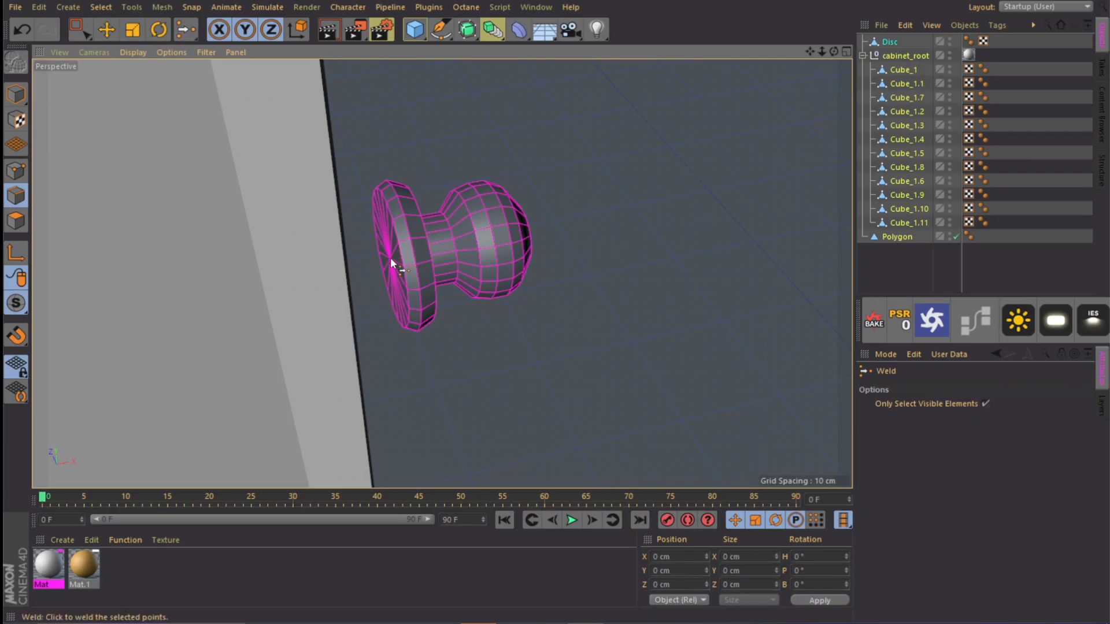
Step: Bring the knob into RizomUV and cut a UV seam along the edge loop around its base flange
{"action": "left_click_drag", "start_coordinate": [439, 244], "coordinate": [388, 252], "text": "alt"}
{"action": "scroll", "coordinate": [394, 250], "scroll_direction": "up", "scroll_amount": 5}
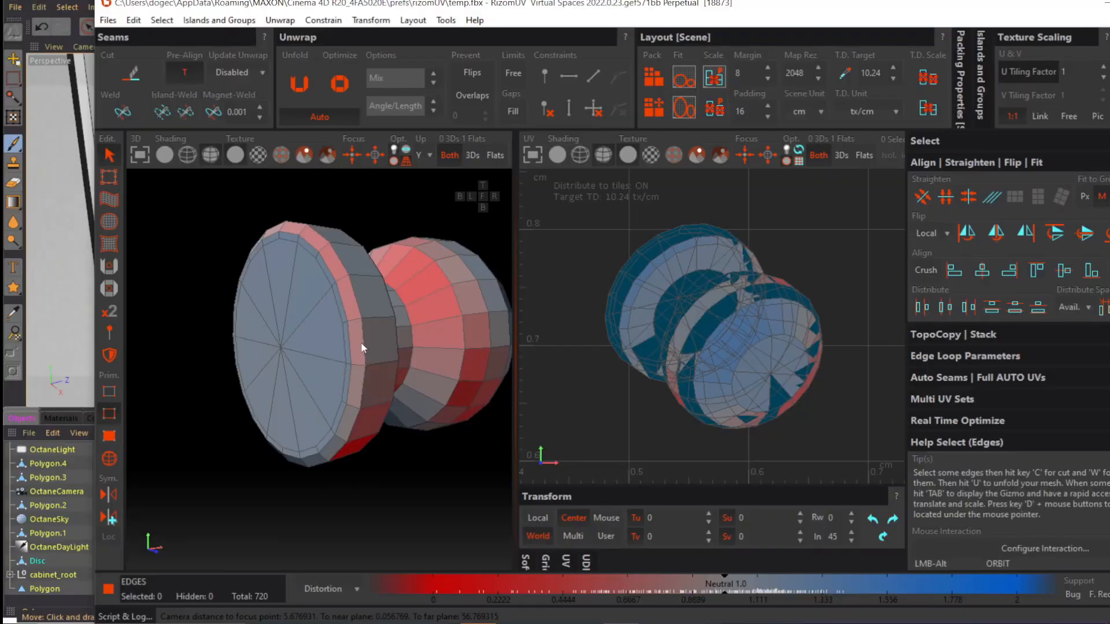
{"action": "left_click", "coordinate": [363, 347]}
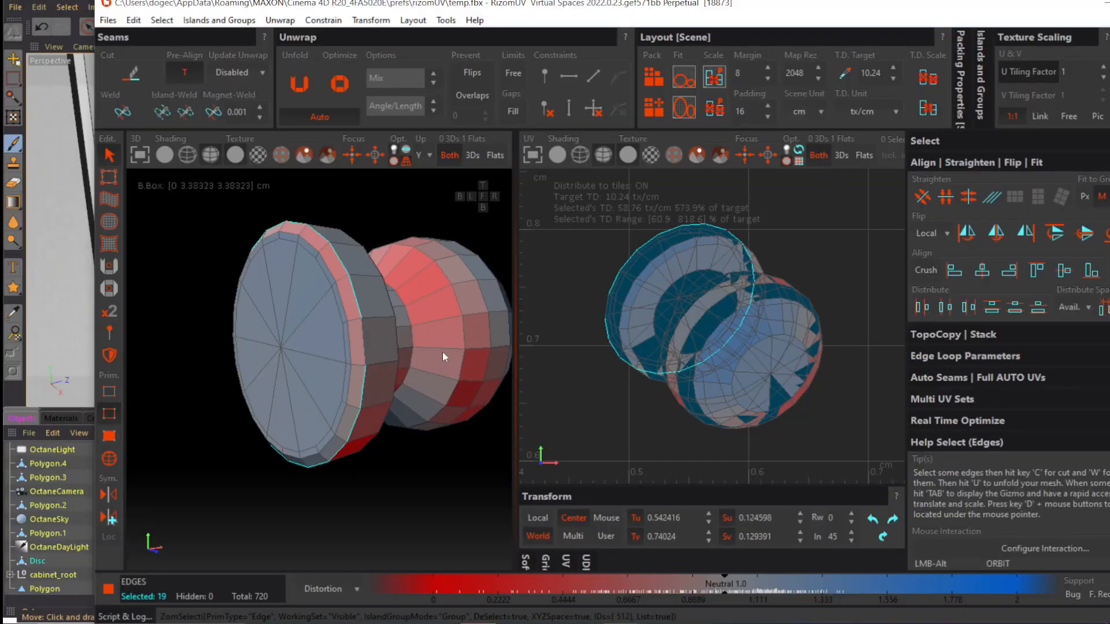
{"action": "key", "text": "c"}
Step: Unfold and optimize the UVs of the whole knob and pack its islands
{"action": "key", "text": "ctrl+a"}
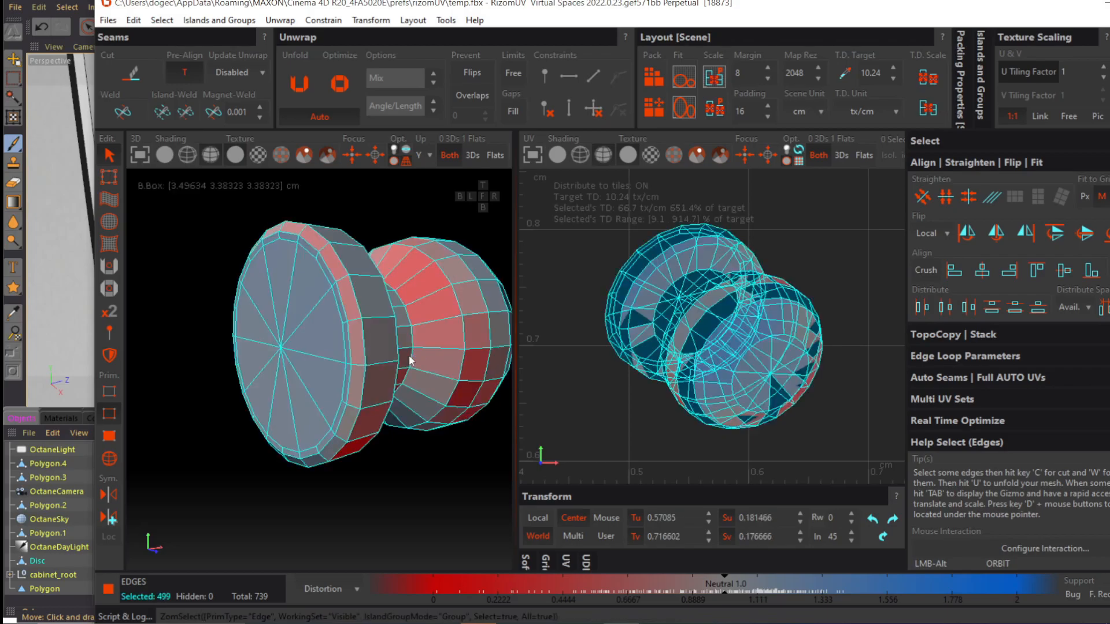
{"action": "key", "text": "u"}
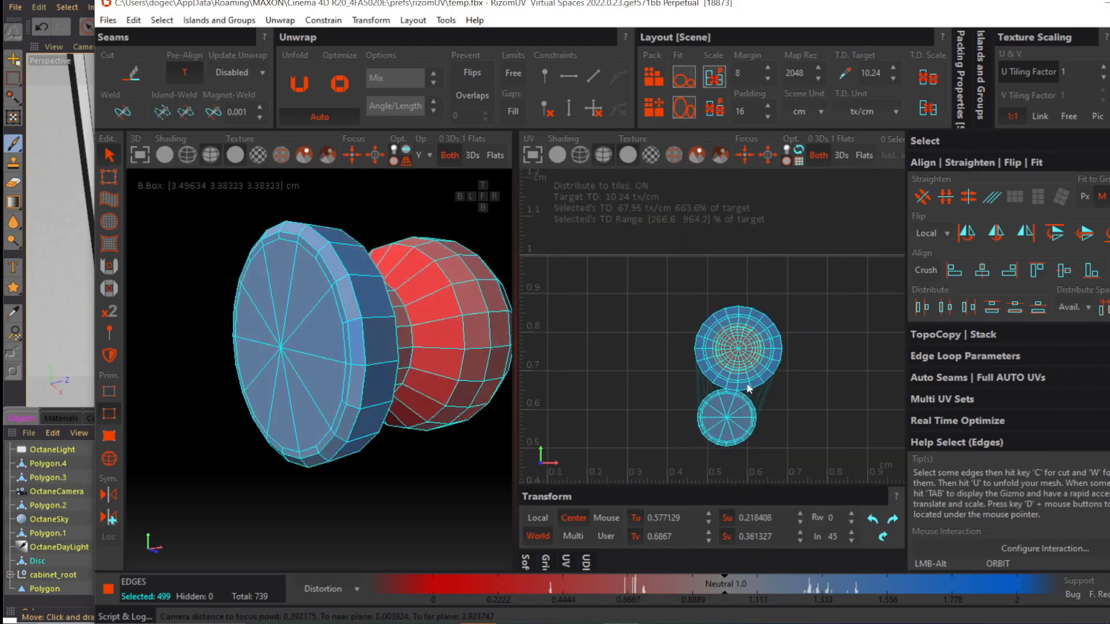
{"action": "left_click", "coordinate": [339, 84]}
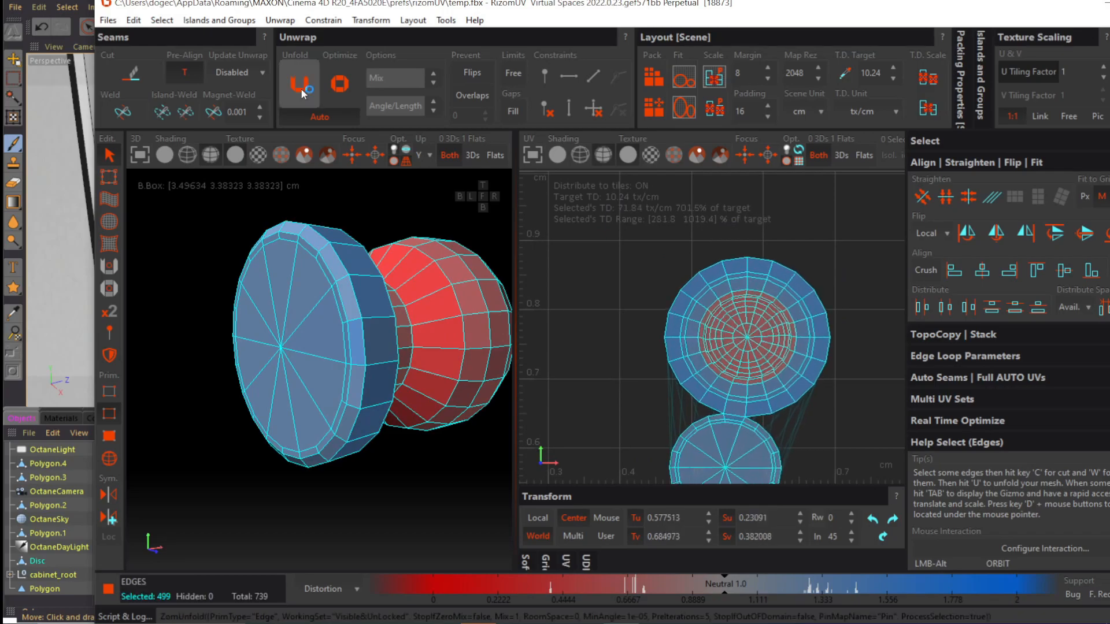
{"action": "left_click", "coordinate": [657, 74]}
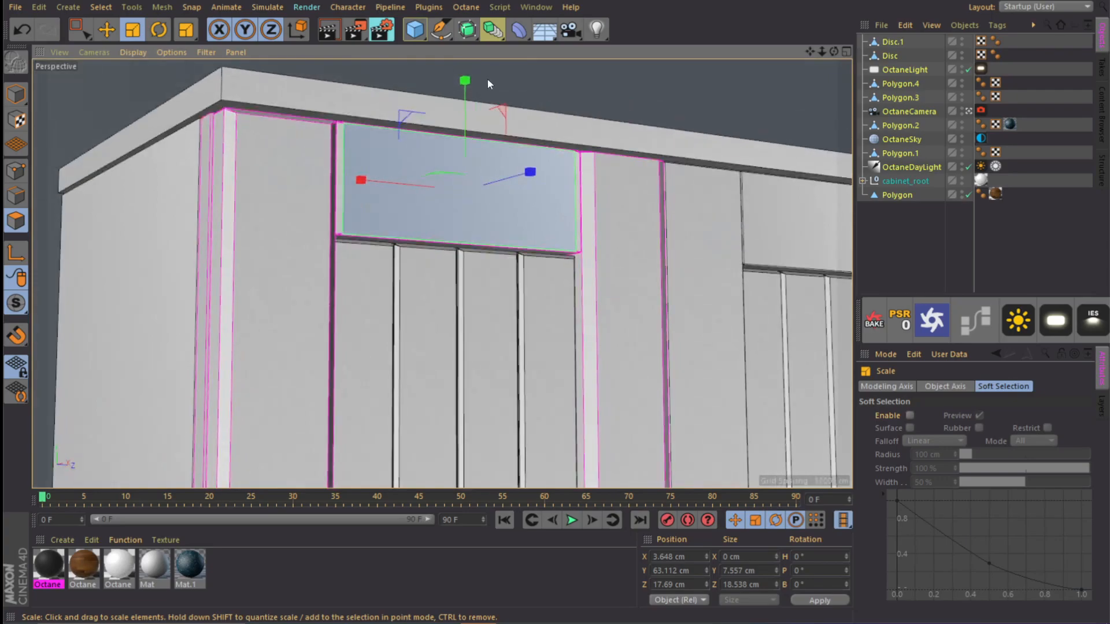
Step: Back in Cinema 4D, scale down the selected upper rail face of the door vertically
{"action": "left_click_drag", "start_coordinate": [466, 82], "coordinate": [469, 95]}
{"action": "left_click_drag", "start_coordinate": [420, 187], "coordinate": [338, 235], "text": "alt"}
{"action": "key", "text": "e"}
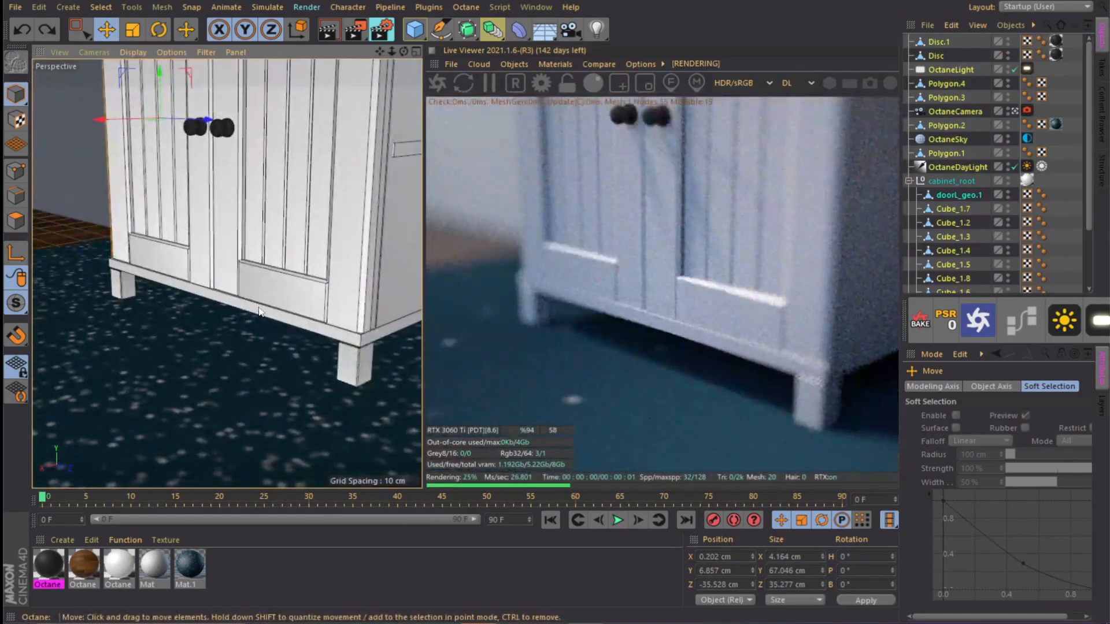
Step: Set the Octane camera's depth-of-field aperture to 1 cm
{"action": "left_click_drag", "start_coordinate": [191, 272], "coordinate": [324, 263], "text": "alt"}
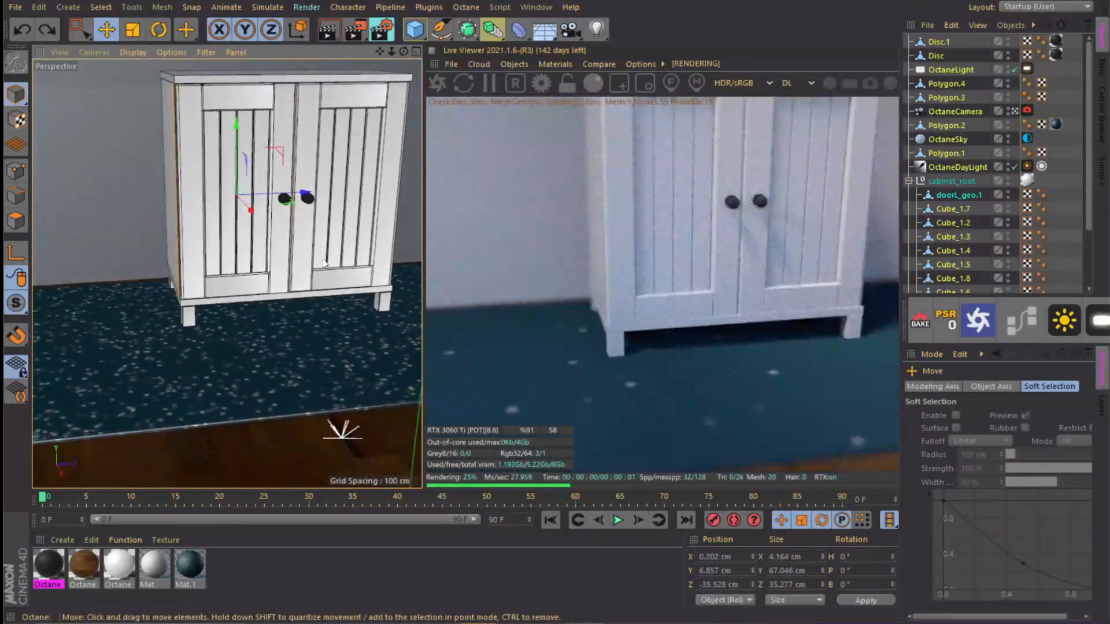
{"action": "left_click", "coordinate": [1027, 110]}
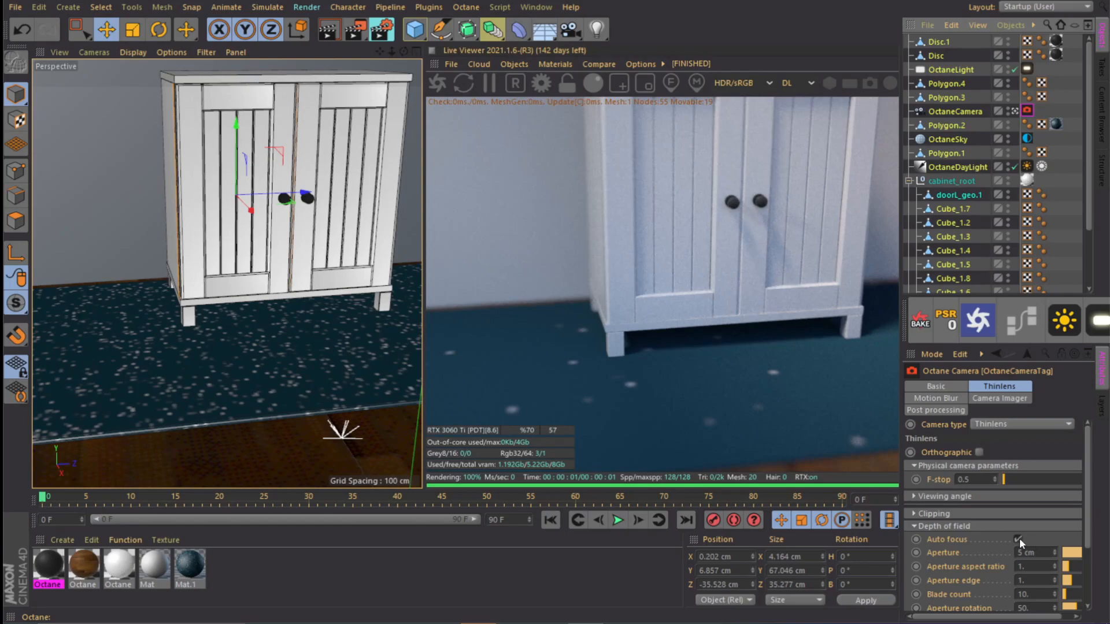
{"action": "left_click", "coordinate": [1042, 553]}
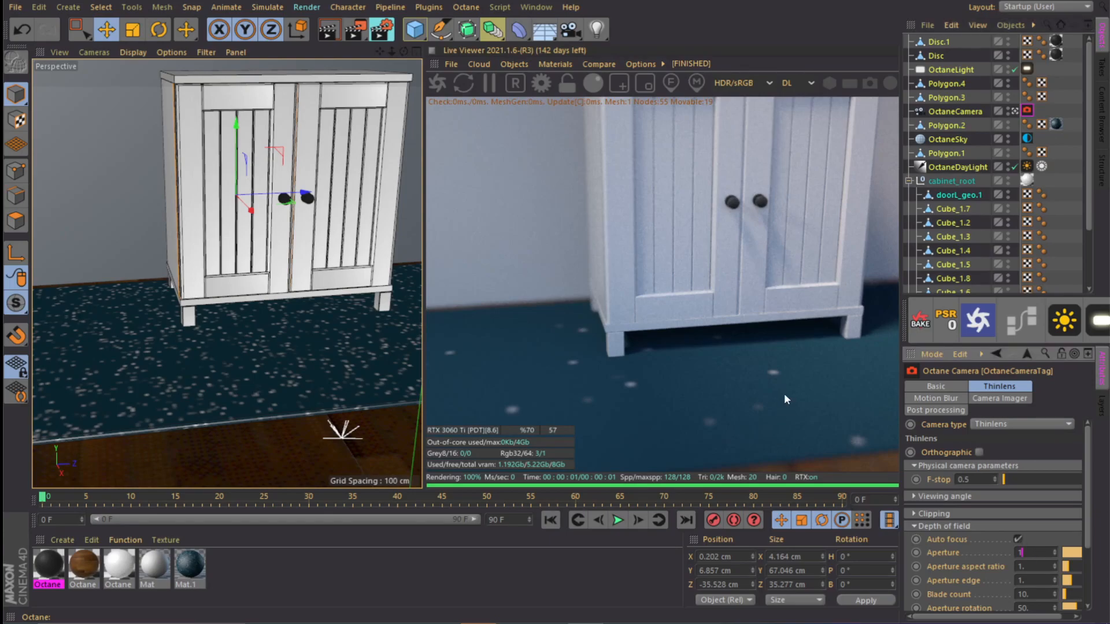
{"action": "type", "text": "1"}
{"action": "key", "text": "Return"}
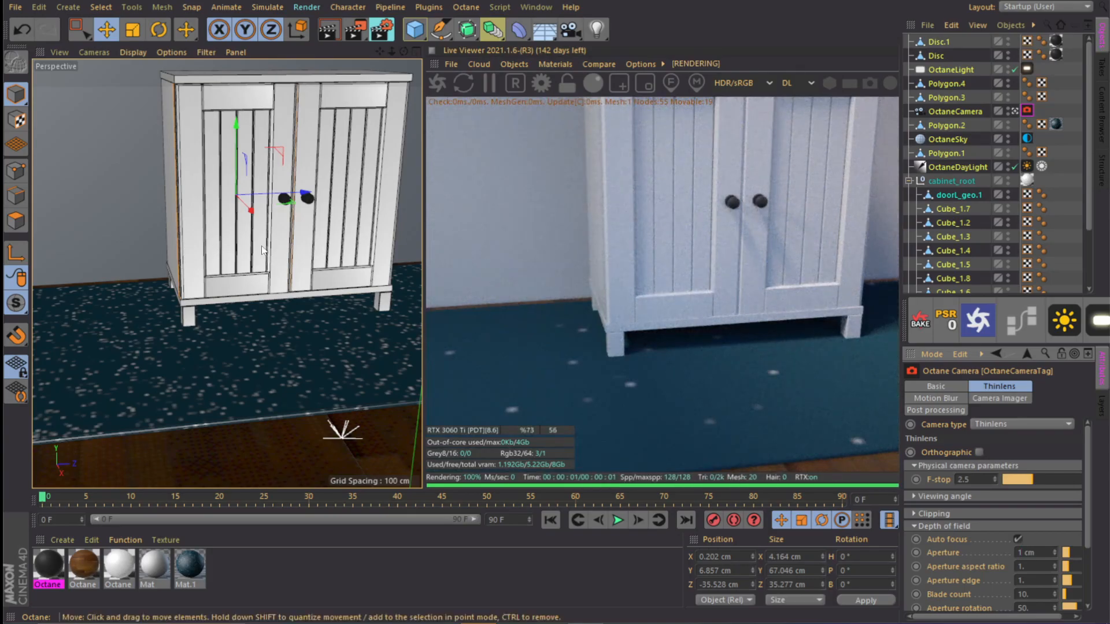
Step: Reframe the camera farther back to show the whole cabinet standing on the rug in the render
{"action": "middle_click_drag", "start_coordinate": [262, 250], "coordinate": [295, 308], "text": "alt"}
{"action": "left_click_drag", "start_coordinate": [295, 308], "coordinate": [313, 304], "text": "alt"}
{"action": "right_click_drag", "start_coordinate": [312, 304], "coordinate": [275, 231], "text": "alt"}
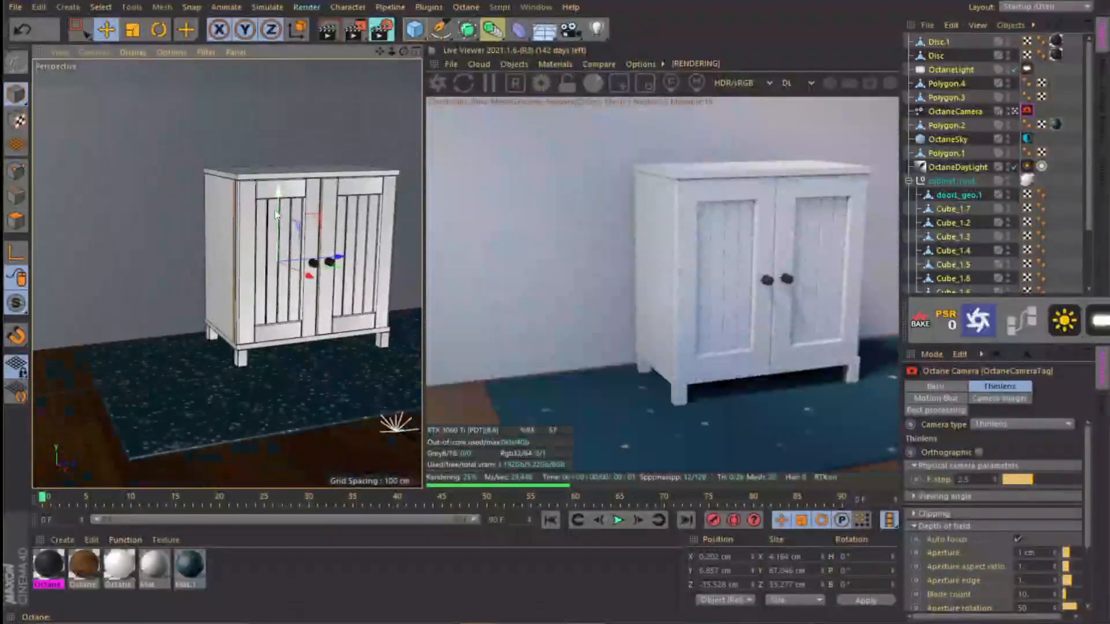
Step: Inspect the cabinet's doors, legs and base frame from several angles and distances in the viewport and live render
{"action": "middle_click_drag", "start_coordinate": [279, 200], "coordinate": [266, 220], "text": "alt"}
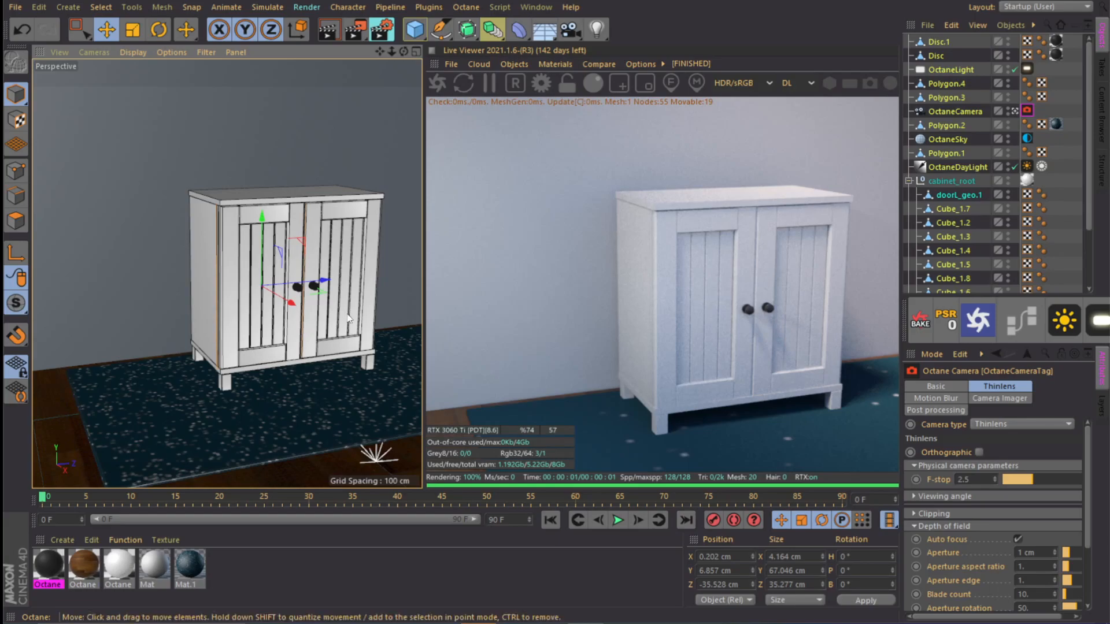
{"action": "left_click_drag", "start_coordinate": [343, 323], "coordinate": [244, 318], "text": "alt"}
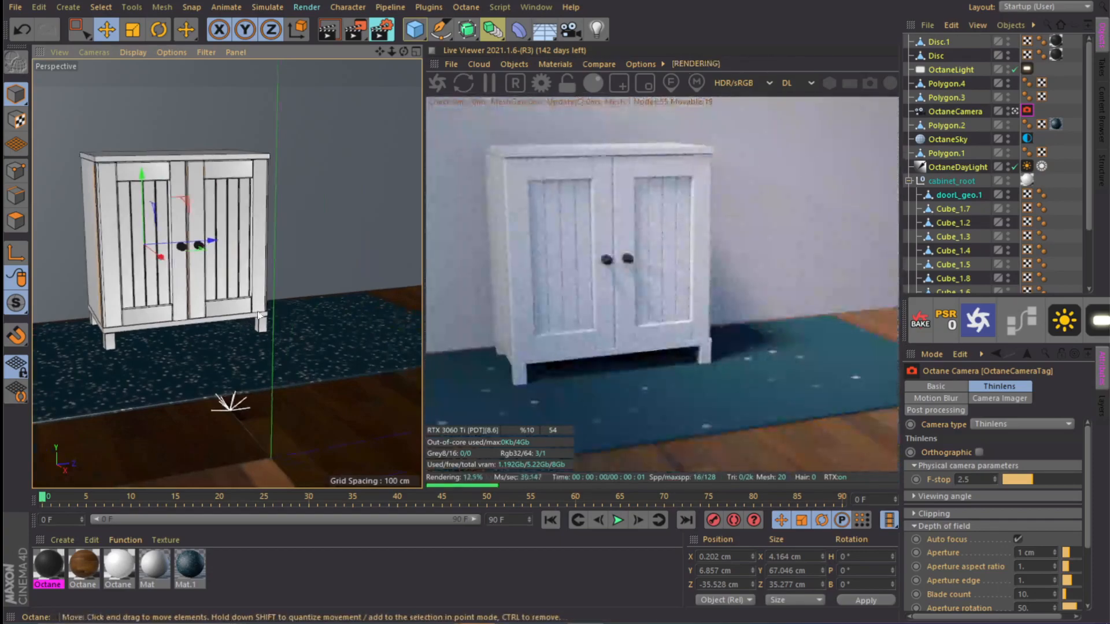
{"action": "scroll", "coordinate": [263, 315], "scroll_direction": "up", "scroll_amount": 2}
{"action": "right_click_drag", "start_coordinate": [265, 310], "coordinate": [378, 297], "text": "alt"}
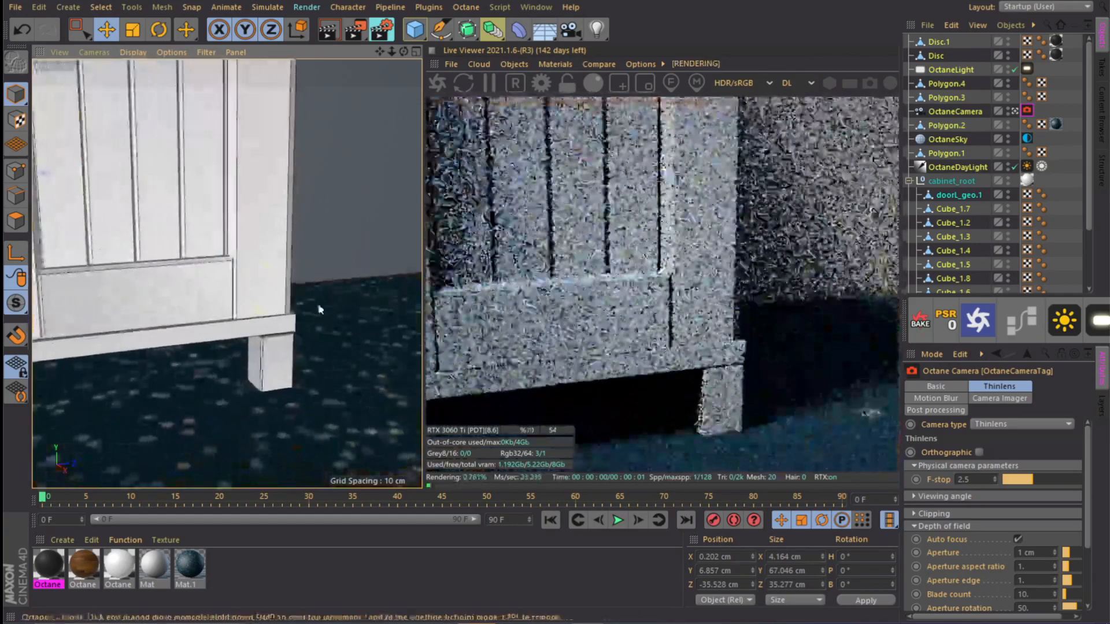
{"action": "mouse_move", "coordinate": [286, 316]}
{"action": "left_mouse_down", "text": "alt"}
{"action": "mouse_move", "coordinate": [255, 317]}
{"action": "mouse_move", "coordinate": [280, 317]}
{"action": "left_mouse_up", "text": "alt"}
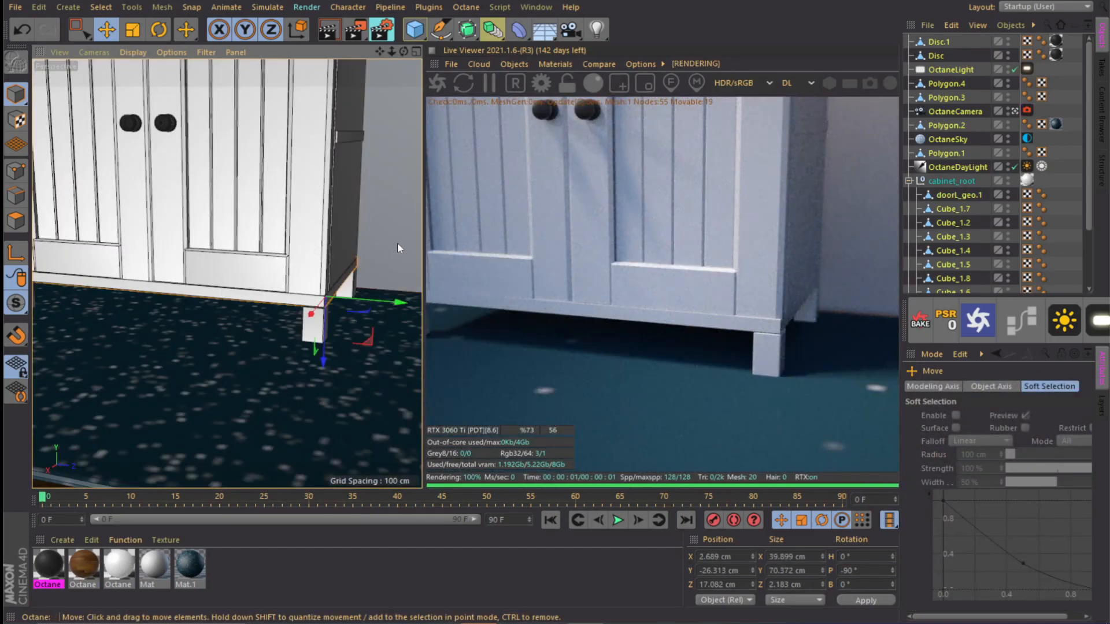
{"action": "middle_click_drag", "start_coordinate": [315, 329], "coordinate": [304, 329], "text": "alt"}
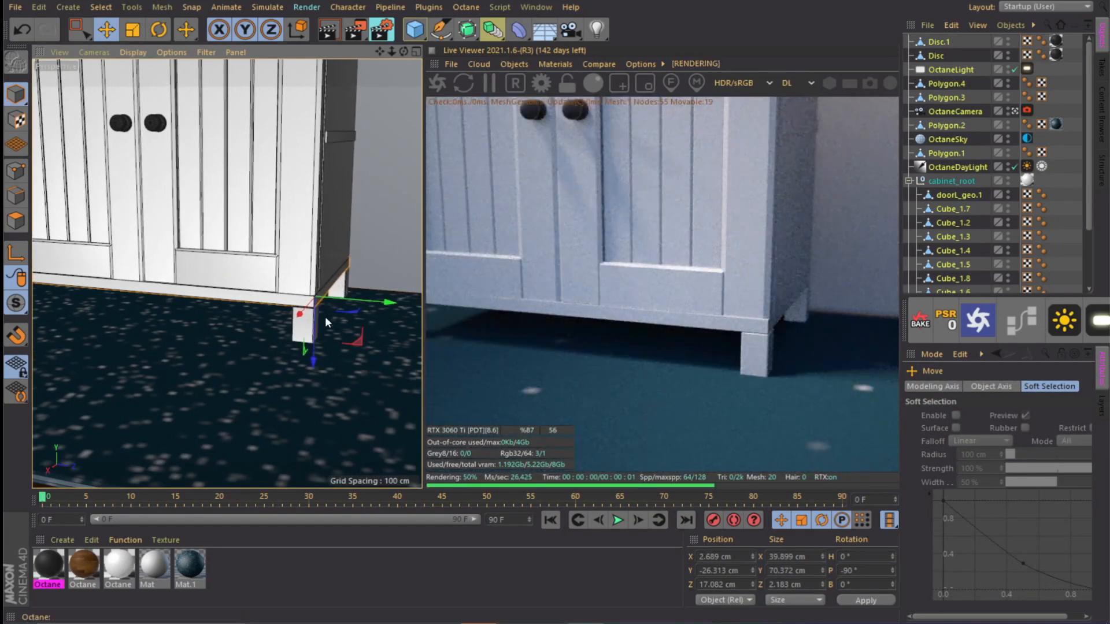
{"action": "left_click", "coordinate": [269, 301]}
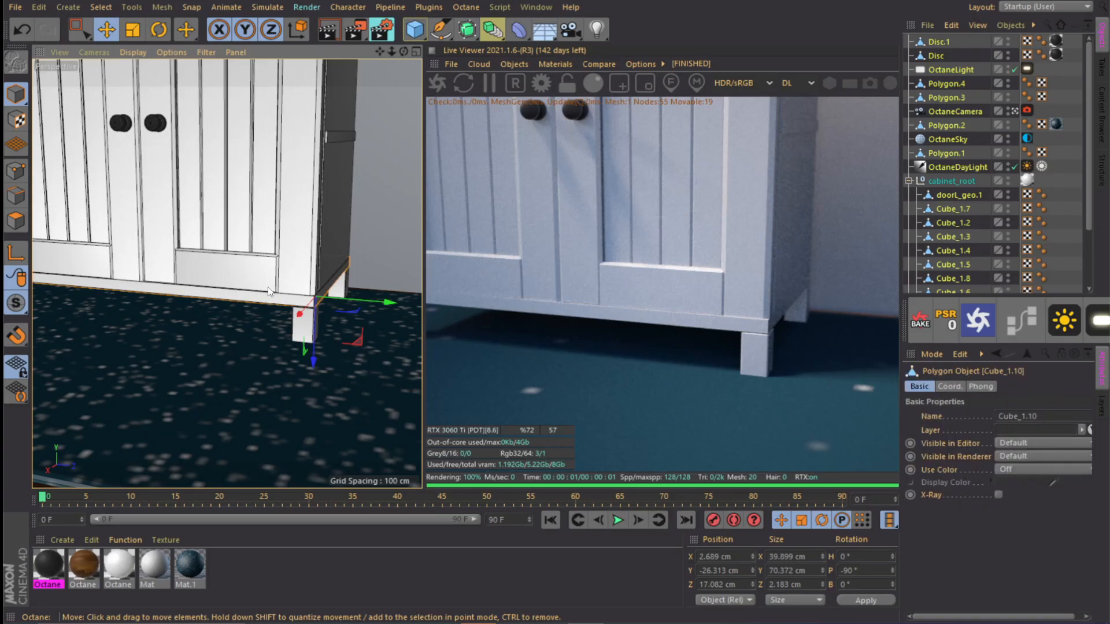
{"action": "scroll", "coordinate": [271, 277], "scroll_direction": "down", "scroll_amount": 5}
{"action": "middle_click_drag", "start_coordinate": [204, 195], "coordinate": [230, 269], "text": "alt"}
{"action": "left_click_drag", "start_coordinate": [230, 270], "coordinate": [347, 290], "text": "alt"}
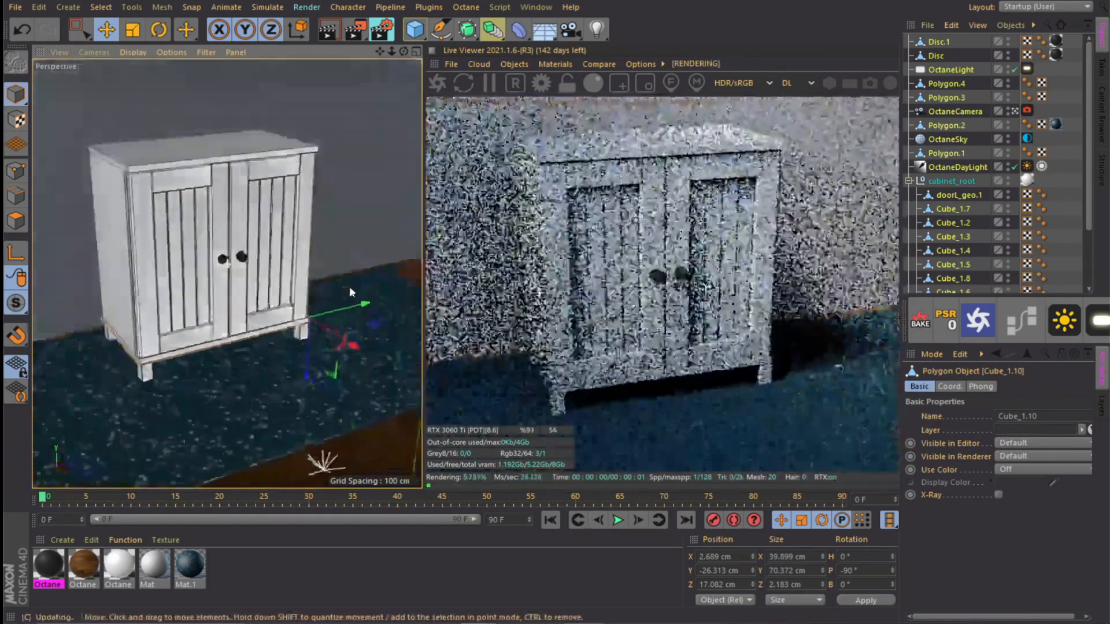
Step: Bevel all edges of the cabinet's top board with 0 subdivisions and an offset of about 0.04 cm
{"action": "scroll", "coordinate": [144, 168], "scroll_direction": "up", "scroll_amount": 5}
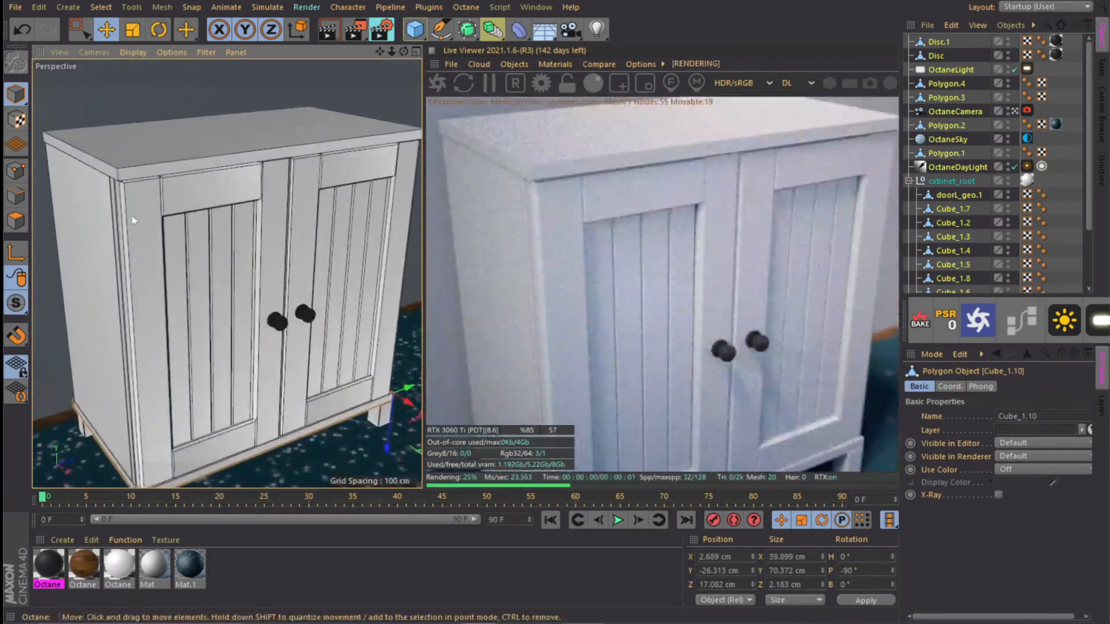
{"action": "left_click", "coordinate": [124, 164]}
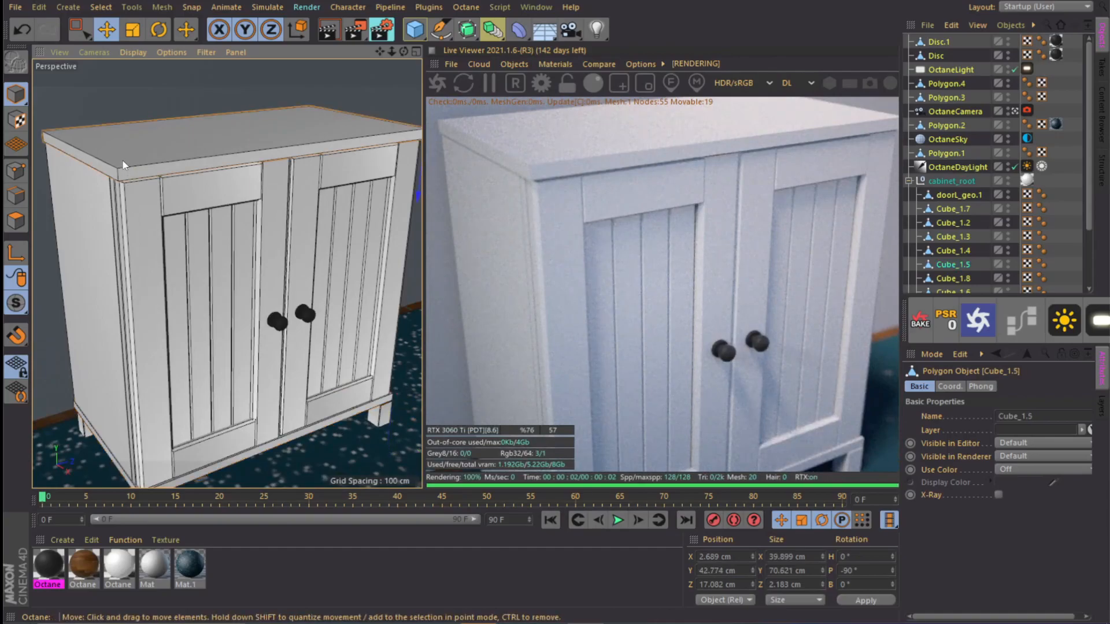
{"action": "left_click", "coordinate": [17, 197]}
{"action": "key", "text": "ctrl+a"}
{"action": "key", "text": "m"}
{"action": "key", "text": "s"}
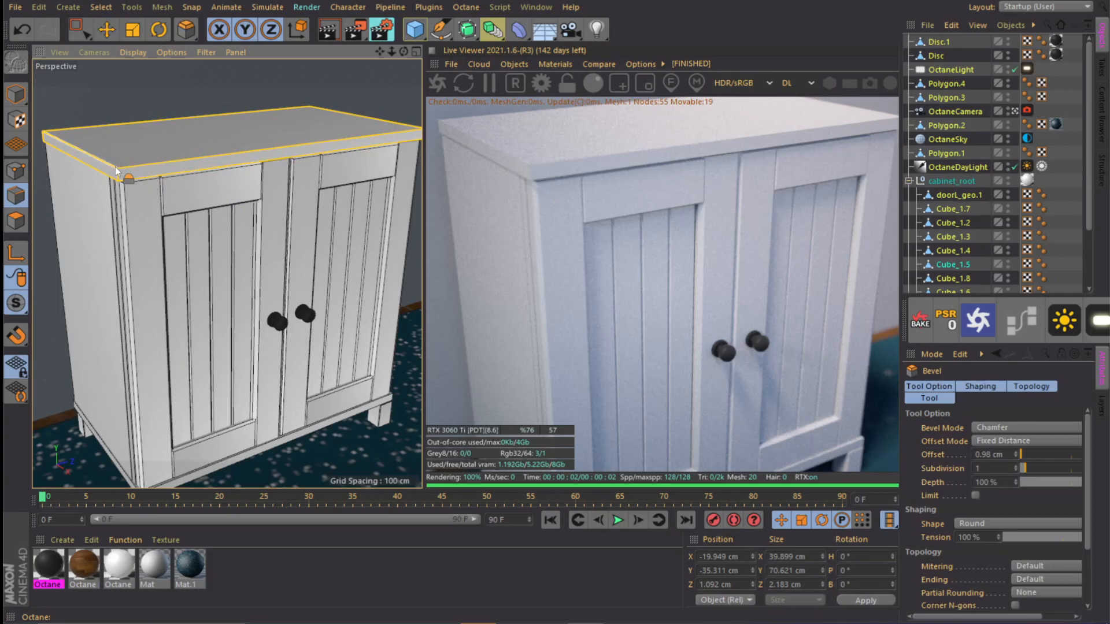
{"action": "scroll", "coordinate": [165, 176], "scroll_direction": "up", "scroll_amount": 5}
{"action": "left_click_drag", "start_coordinate": [165, 178], "coordinate": [147, 177]}
{"action": "double_click", "coordinate": [978, 469]}
{"action": "type", "text": "0"}
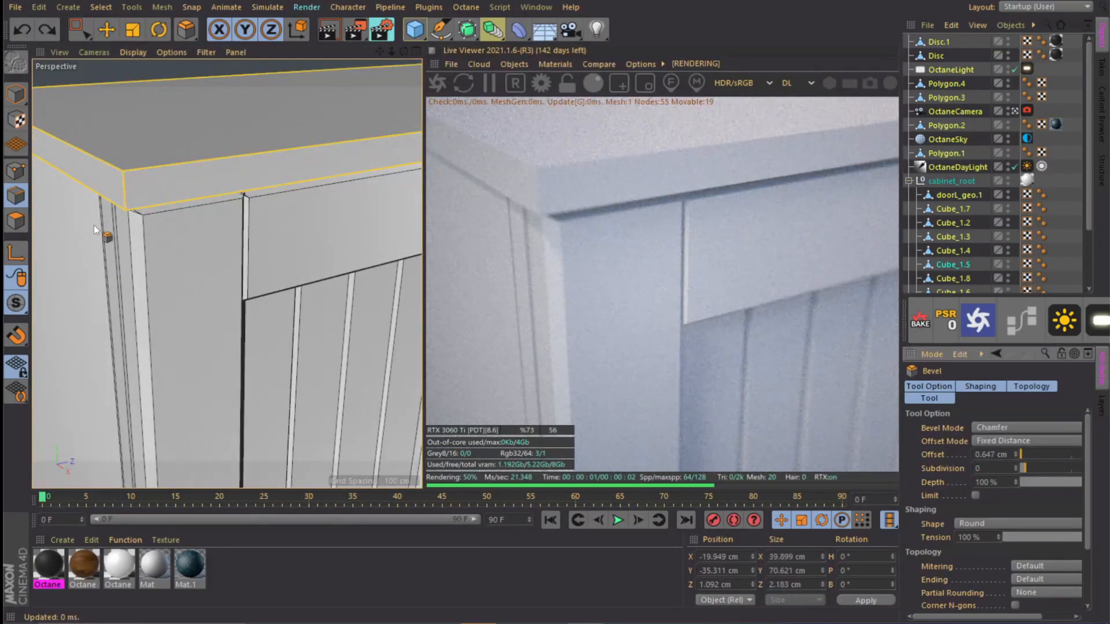
{"action": "left_click_drag", "start_coordinate": [234, 261], "coordinate": [239, 262]}
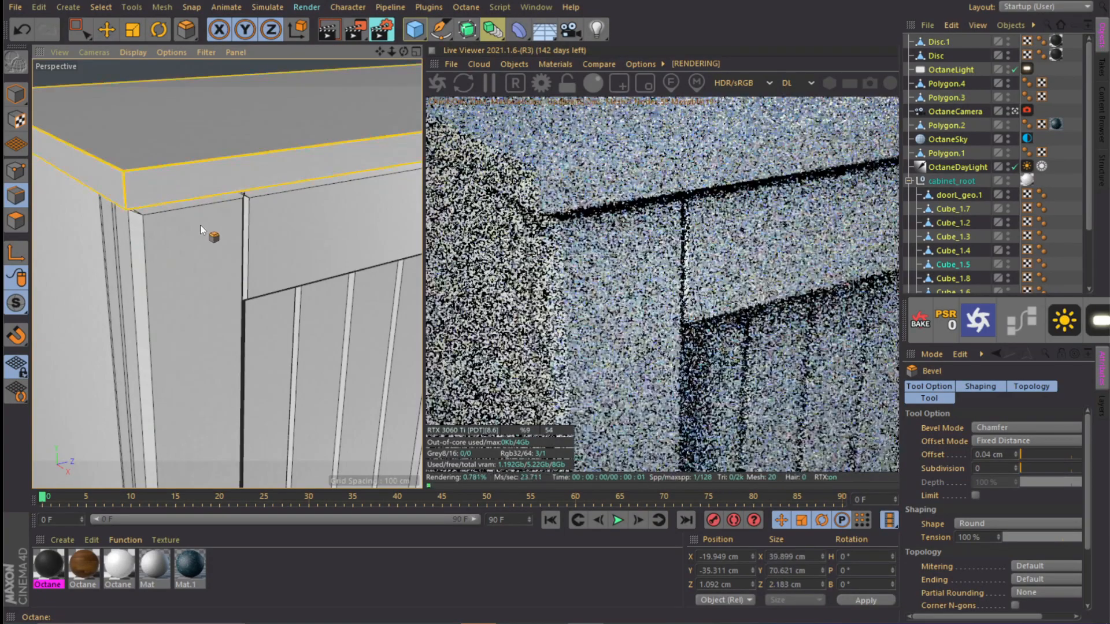